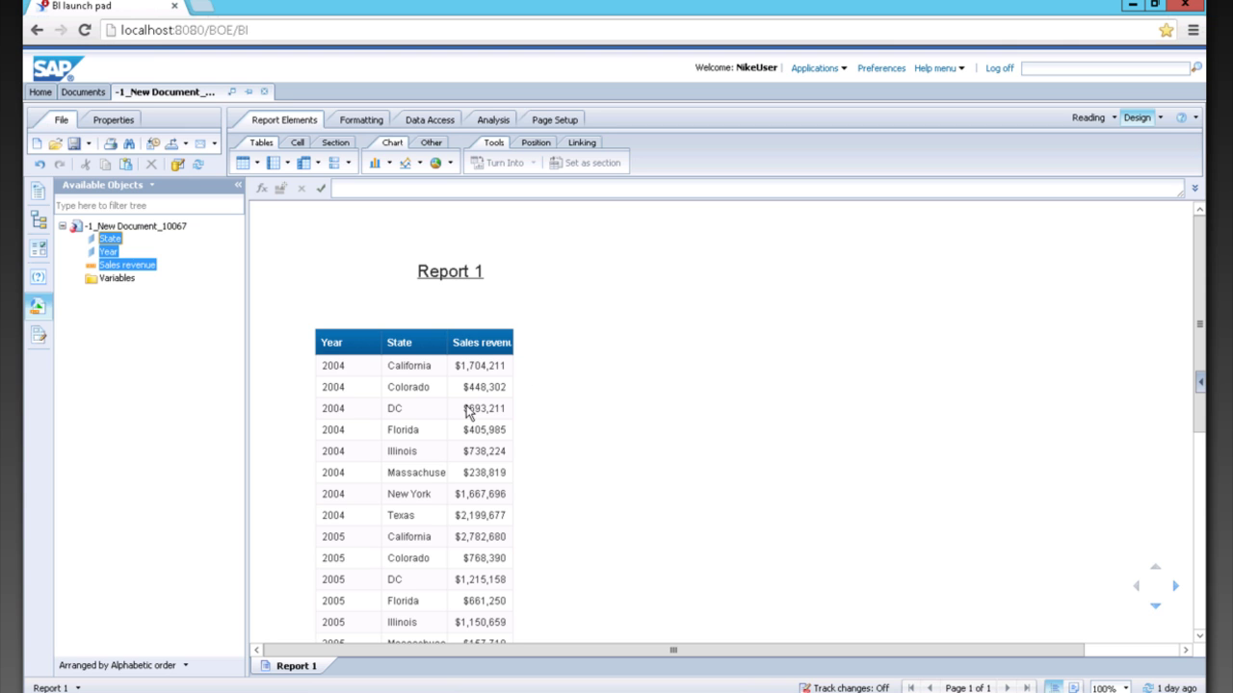
Step: Autofit the Sales revenue column and widen the State column so Massachusetts fits
scroll(358, 404, "down", 4)
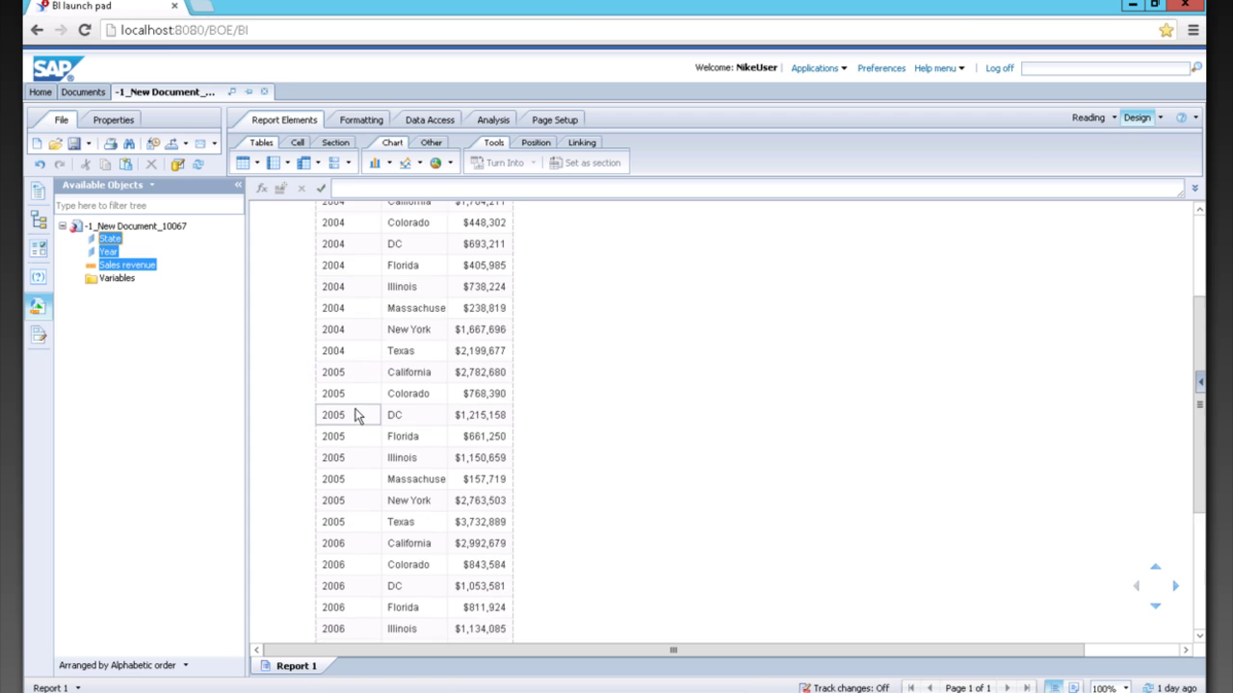
scroll(353, 413, "up", 3)
scroll(353, 416, "up", 1)
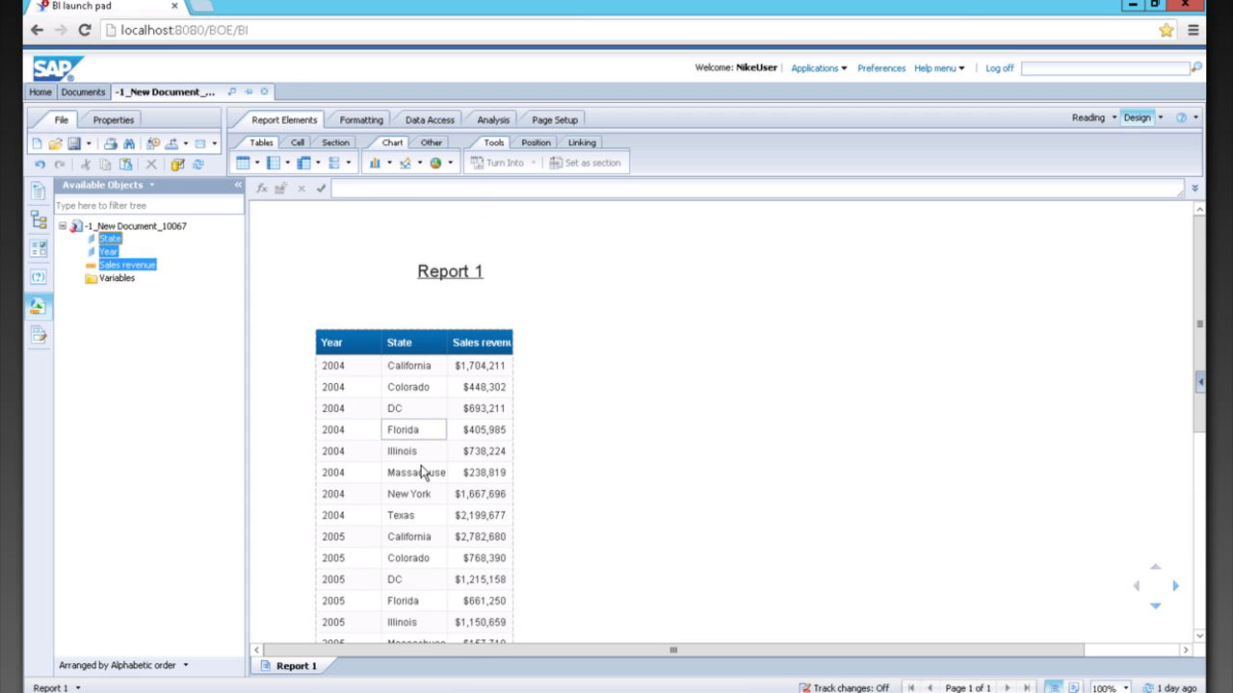
double_click(513, 340)
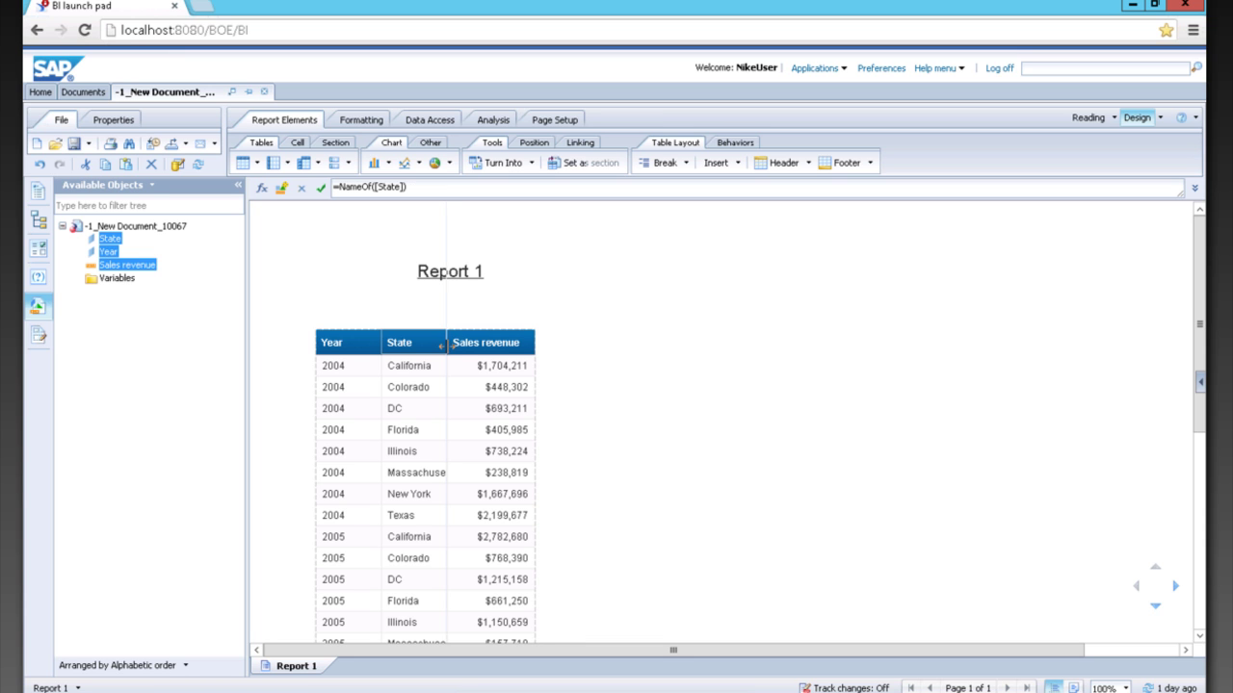
left_click_drag(445, 345, 475, 345)
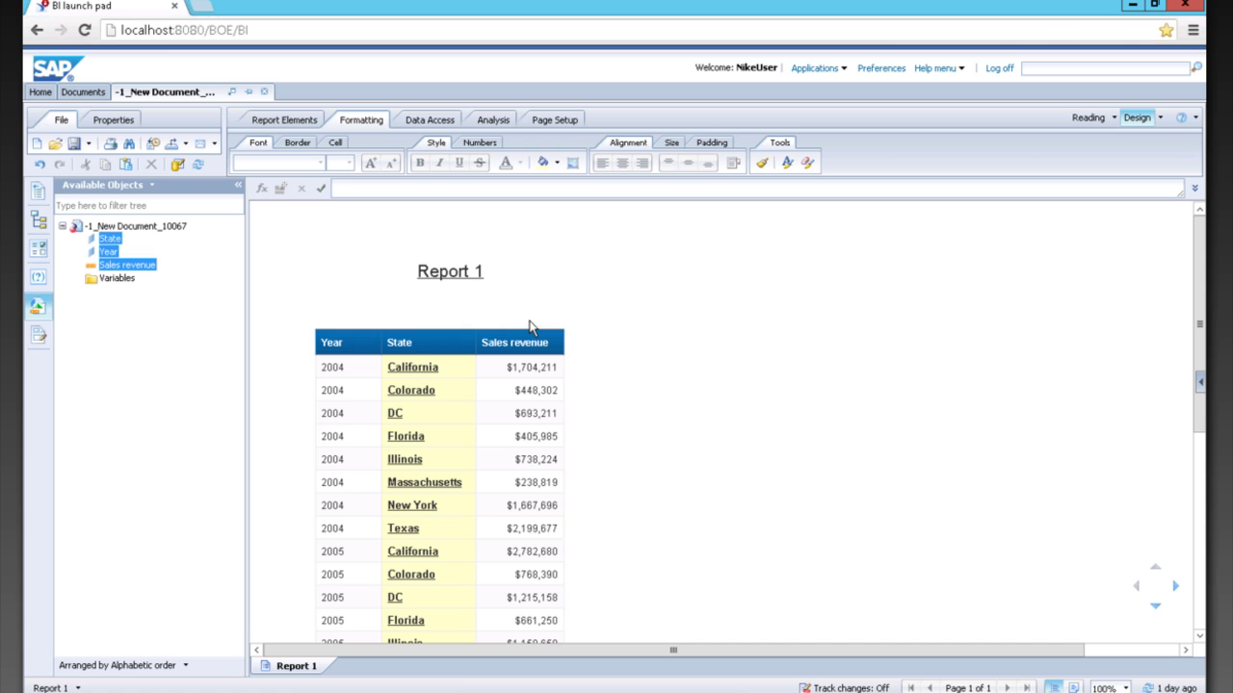
Step: Transform the Sales revenue table into a plain horizontal Bar Chart via More Transformations
right_click(512, 332)
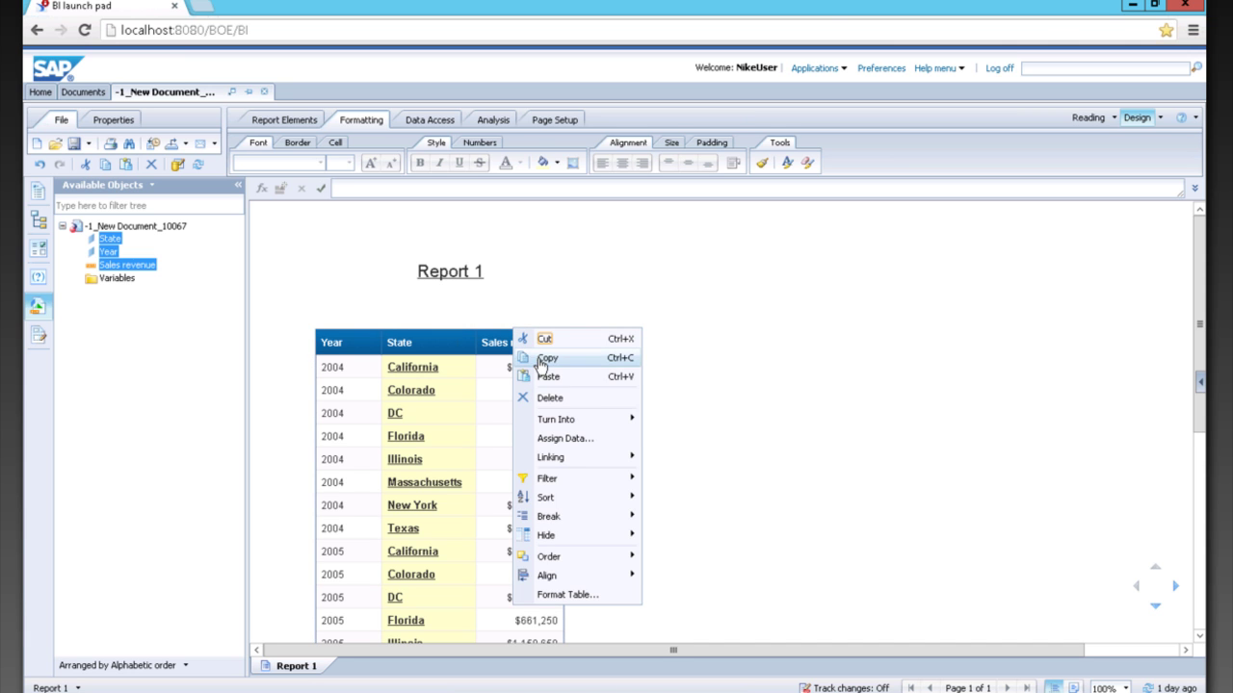
mouse_move(555, 422)
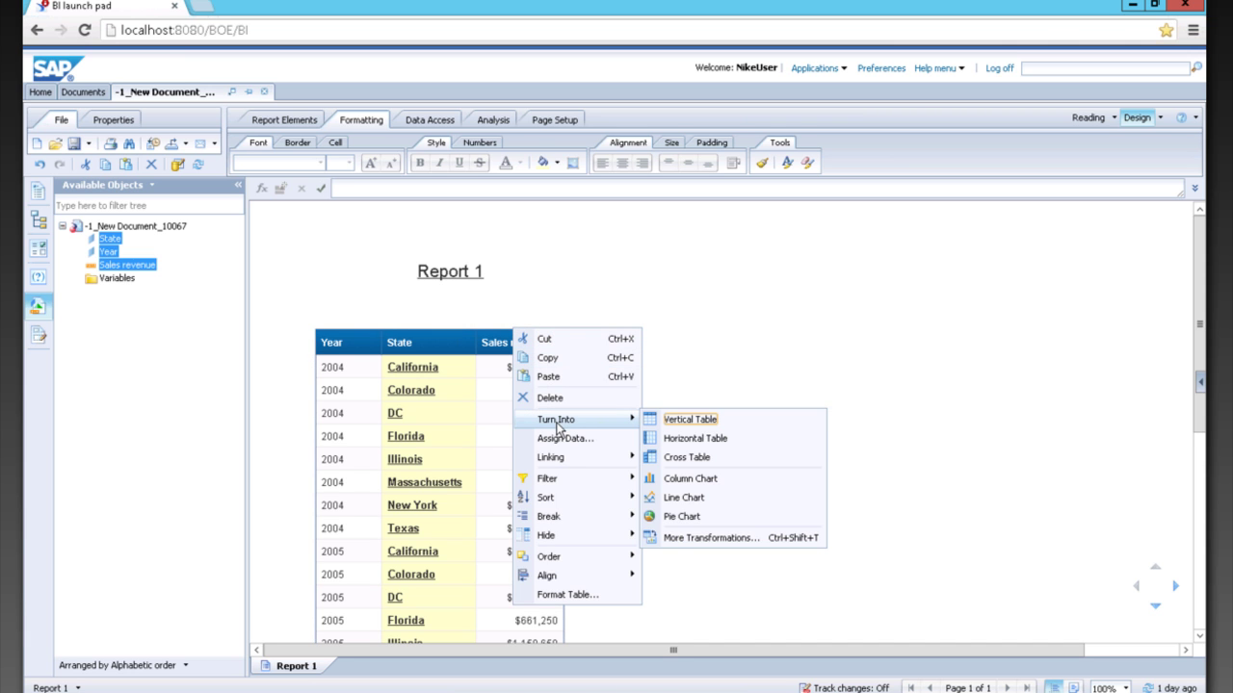
left_click(689, 541)
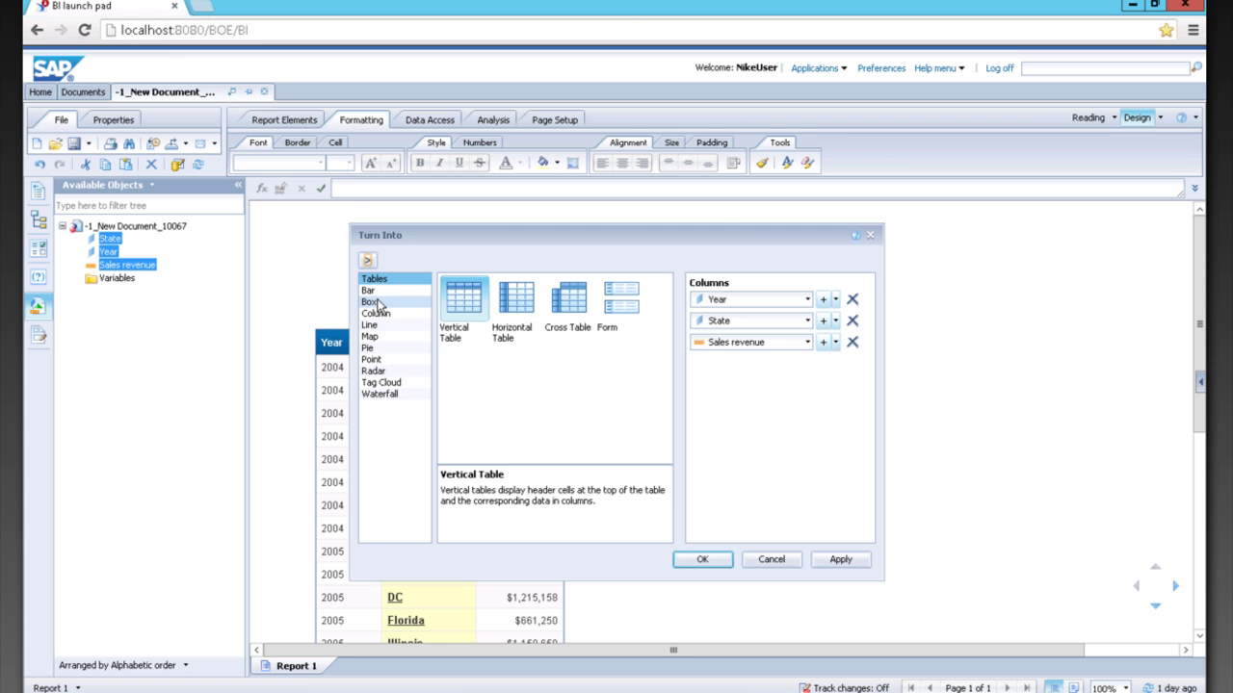
left_click(368, 290)
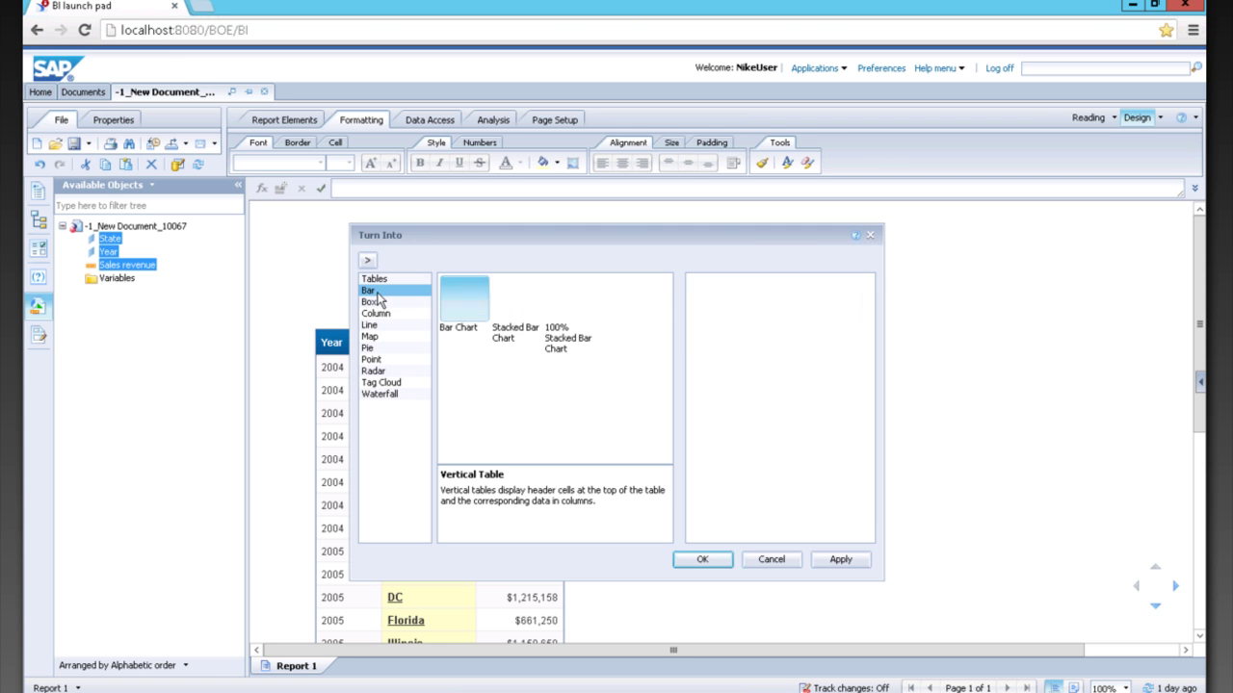
left_click(462, 304)
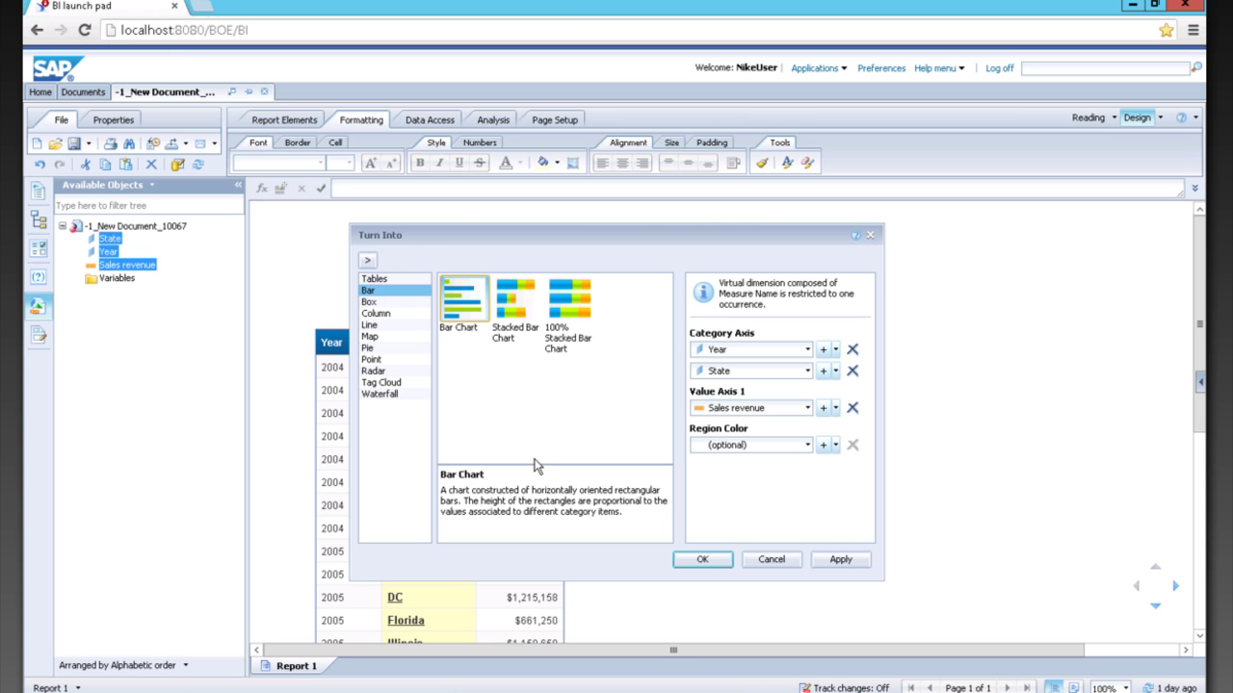
left_click(704, 560)
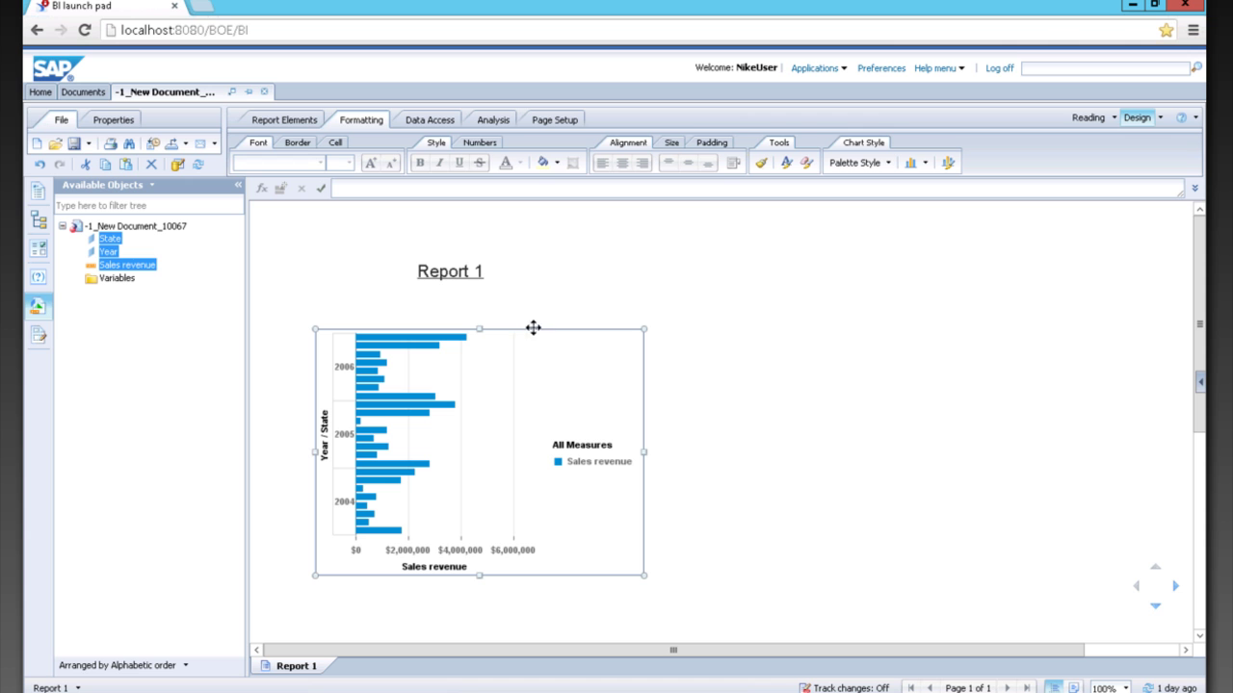
Step: Reassign chart data: drop State from the category axis and set Region Color to State
left_click(747, 321)
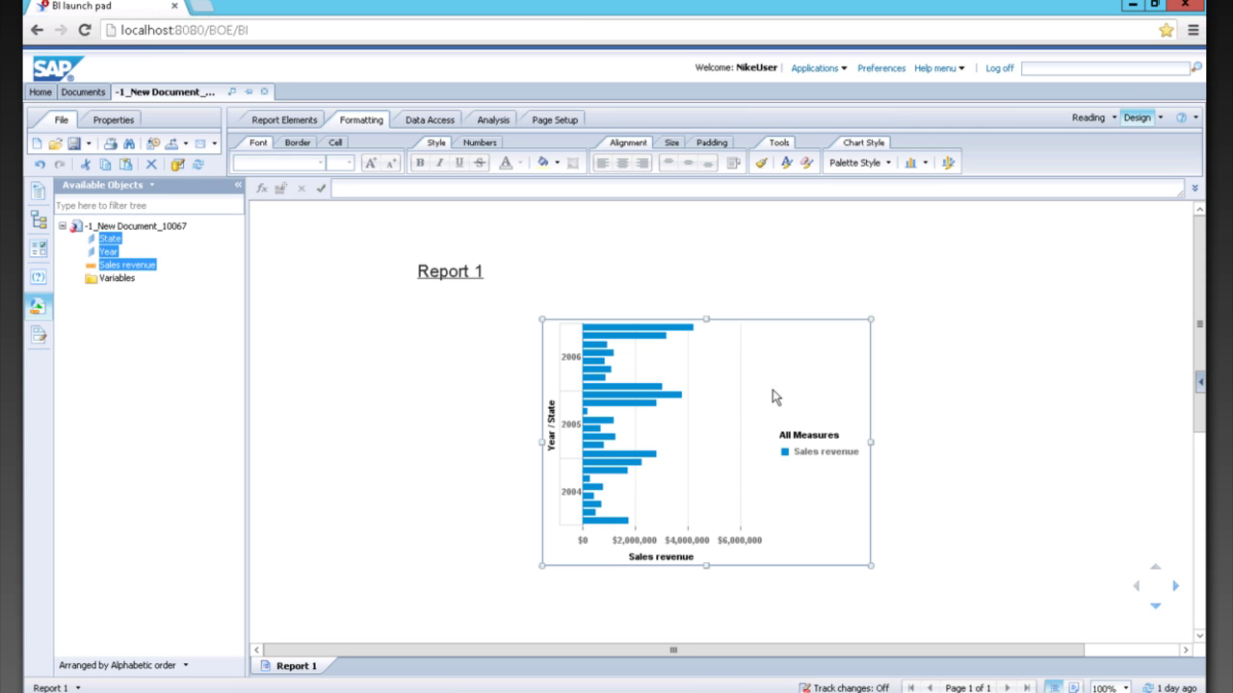
right_click(798, 380)
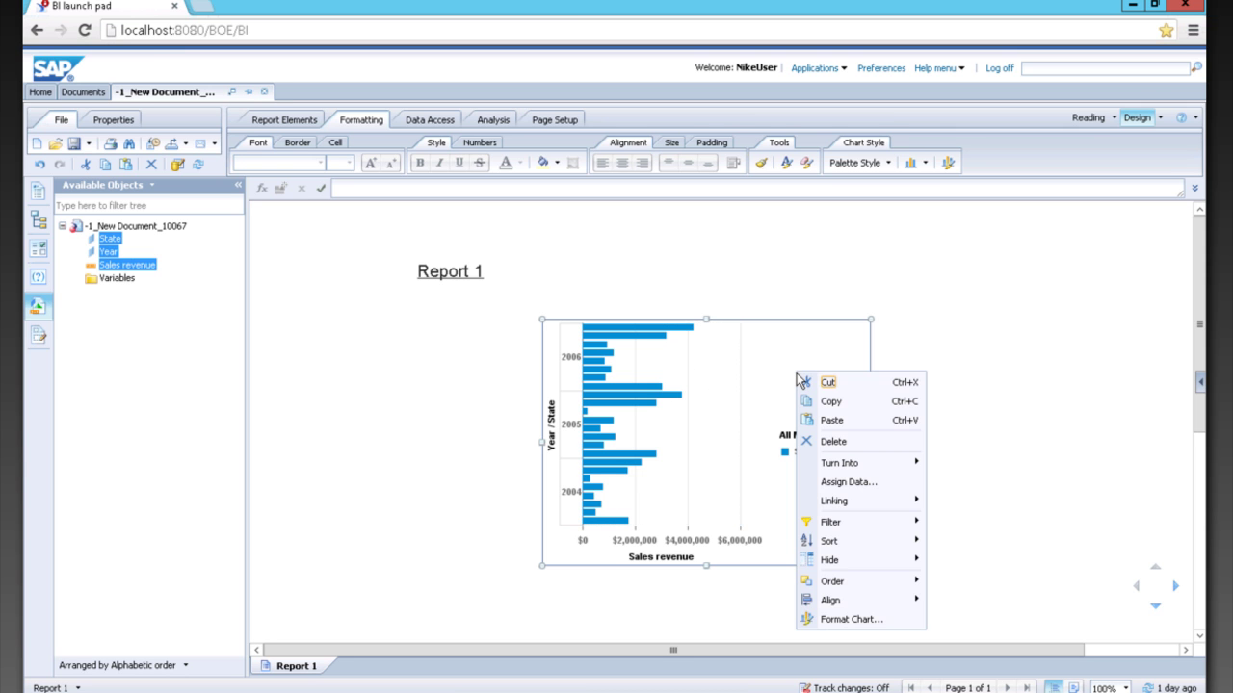
left_click(828, 484)
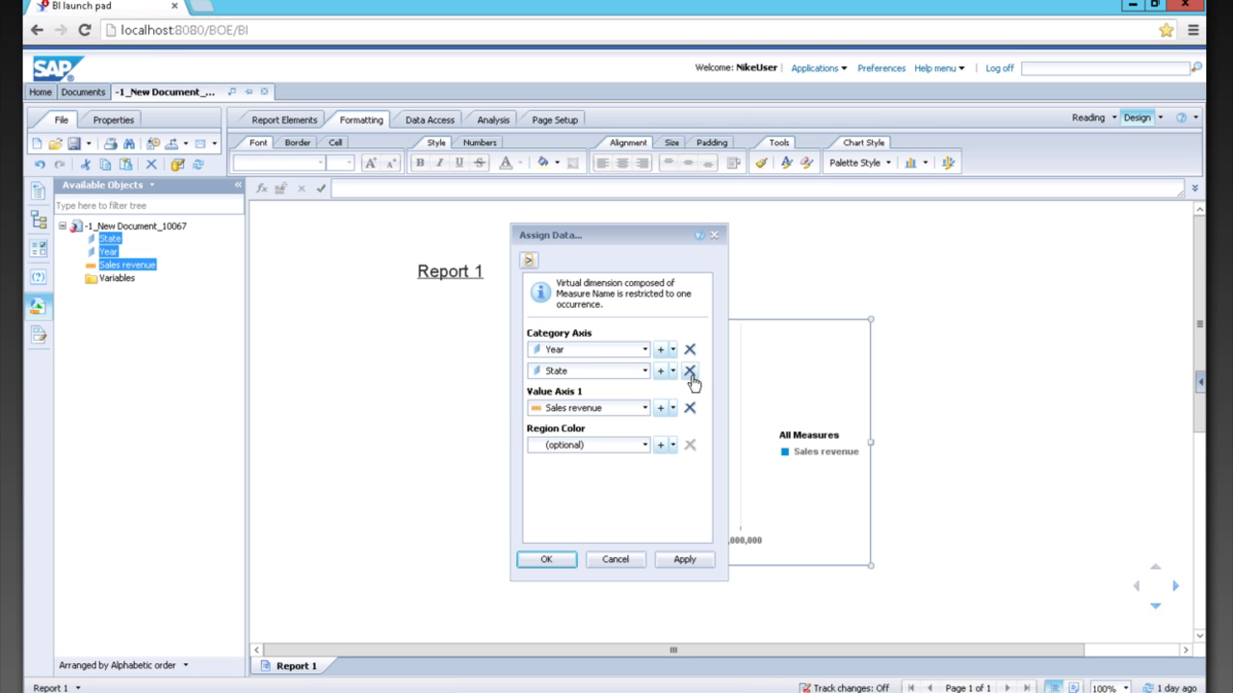
left_click(689, 371)
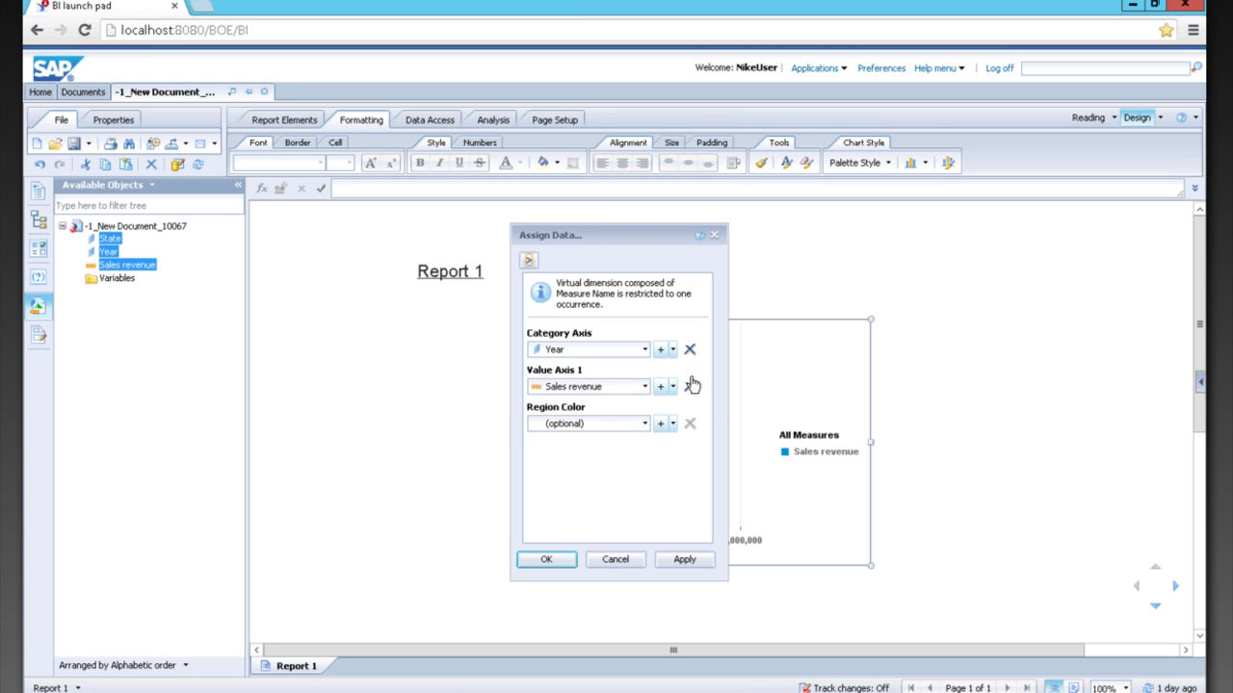
left_click(645, 424)
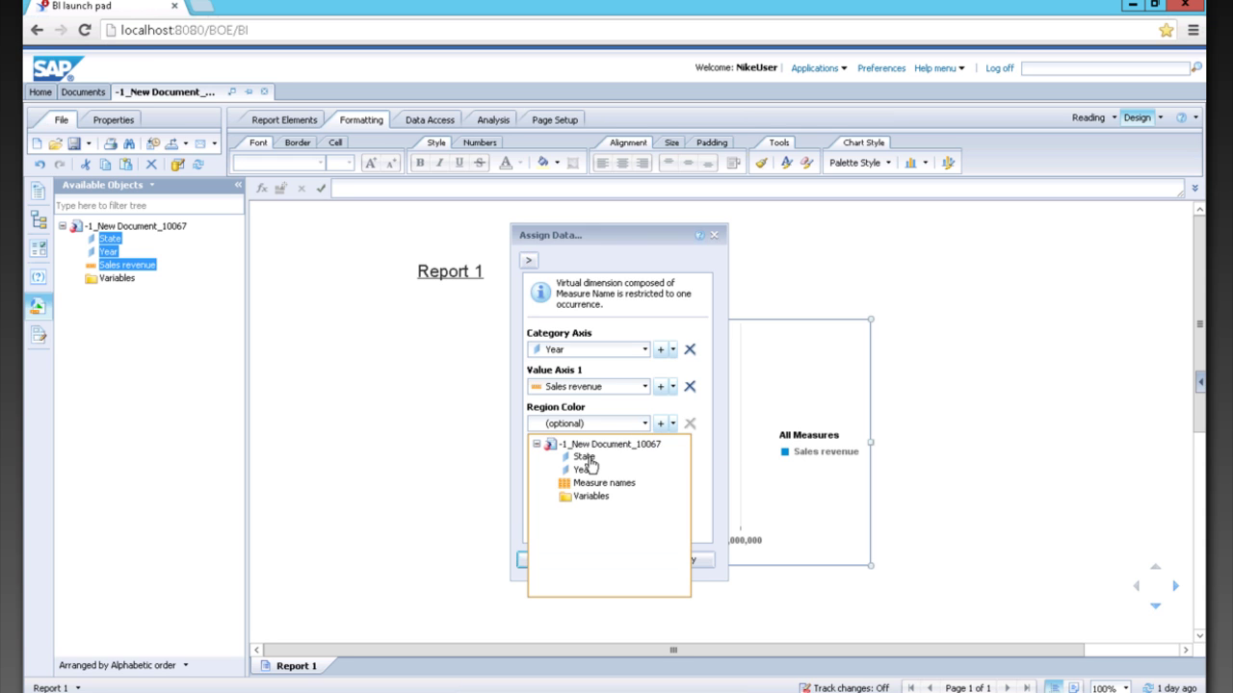
left_click(588, 458)
left_click(680, 561)
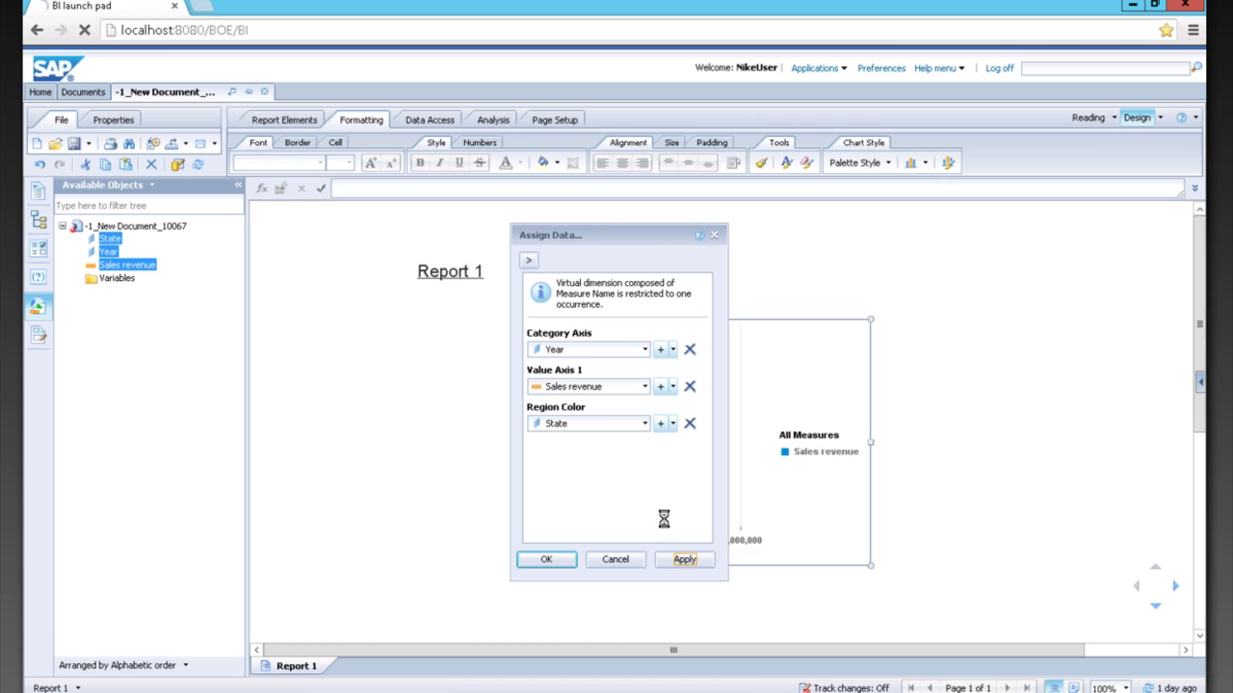
left_click(548, 560)
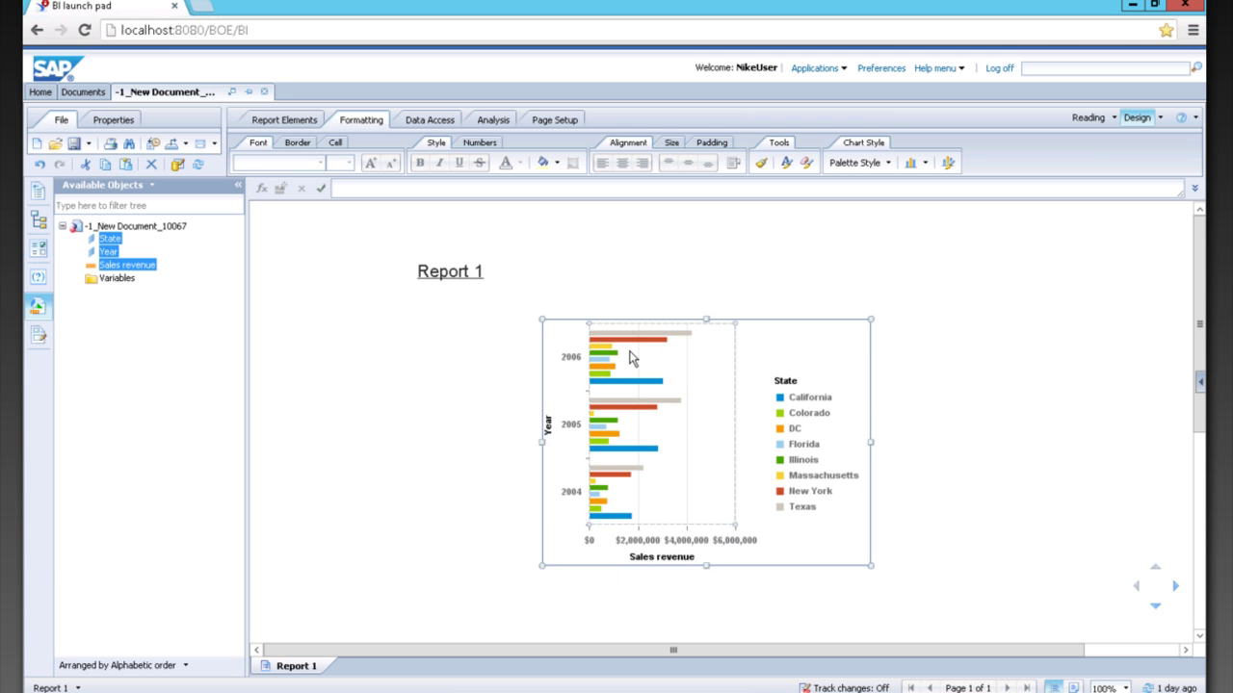
Step: Turn the bar chart into a Pie Chart of Sales revenue by State
right_click(808, 350)
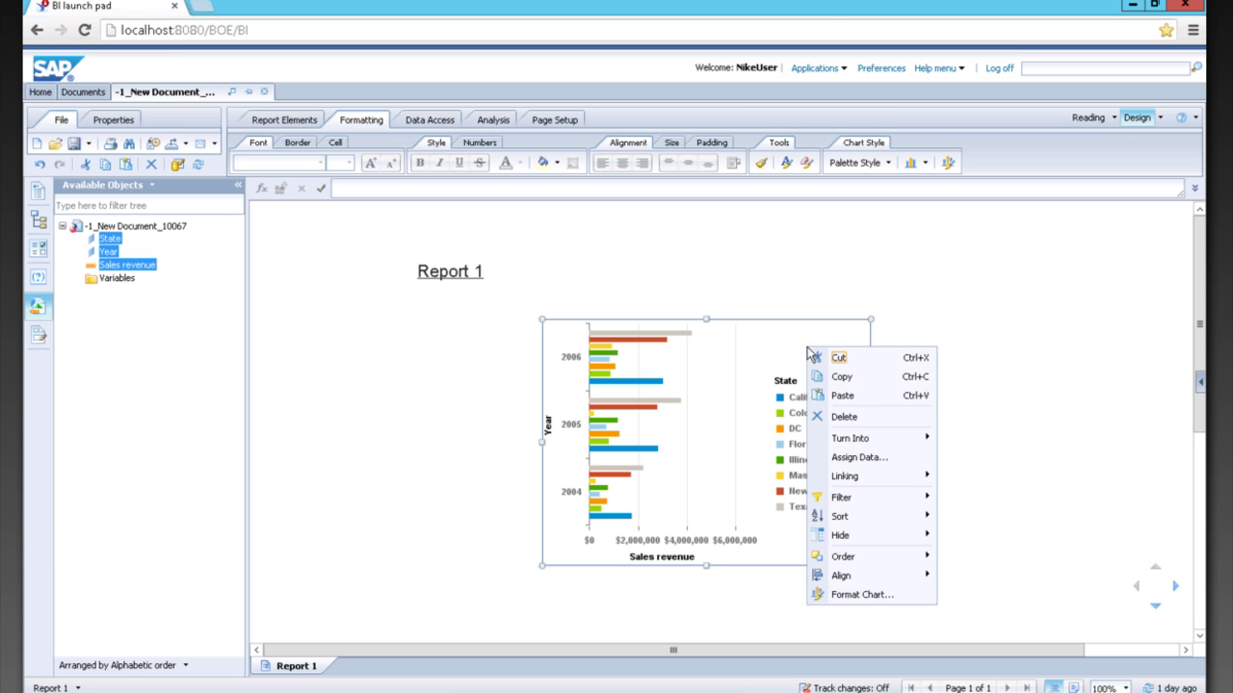
mouse_move(838, 446)
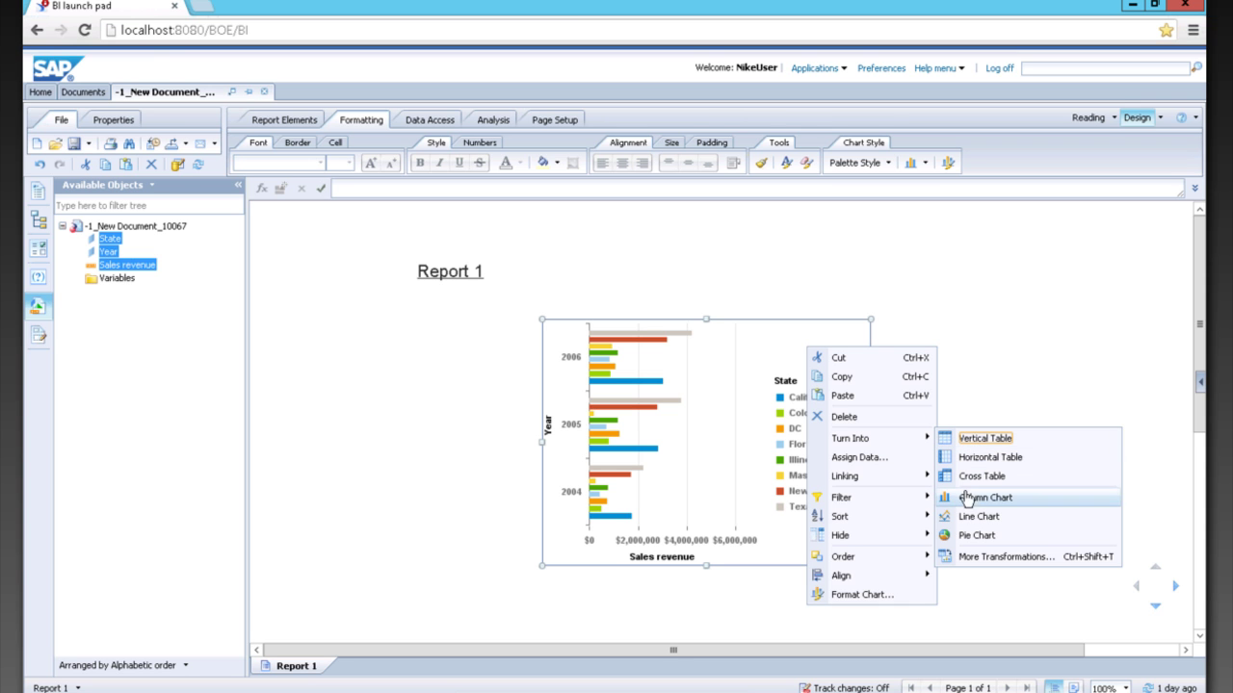
left_click(968, 533)
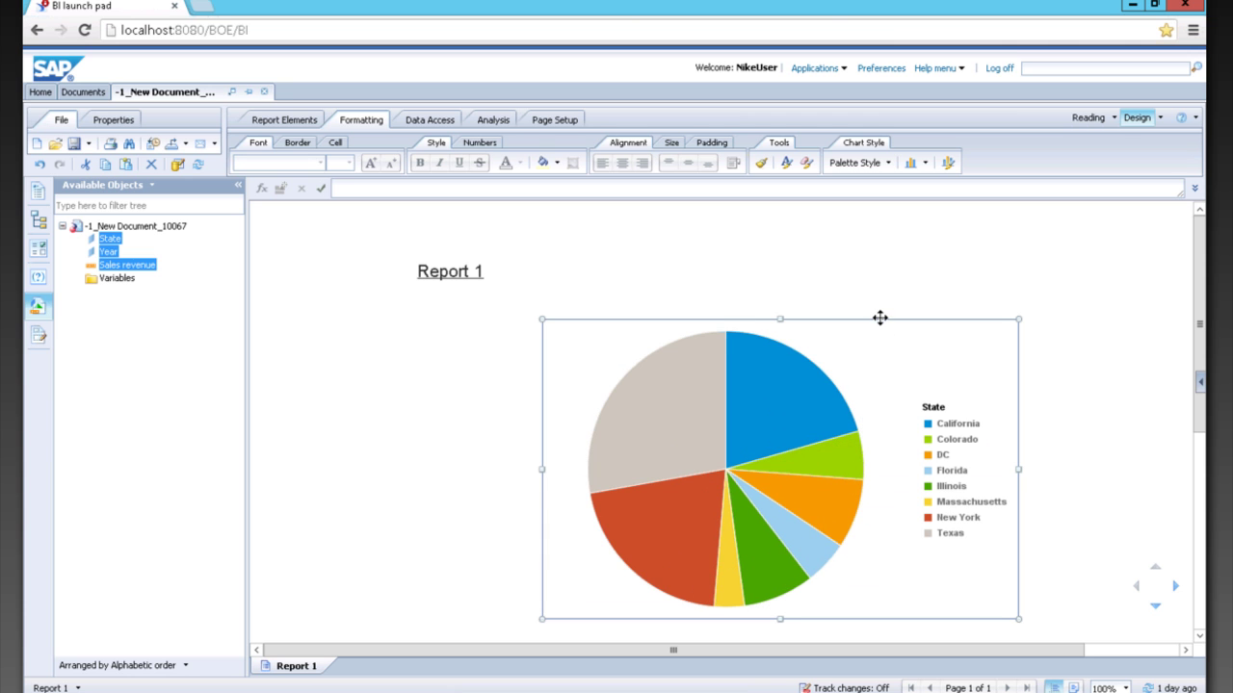
Step: Add a Year filter with value 2005 to the pie chart
right_click(882, 322)
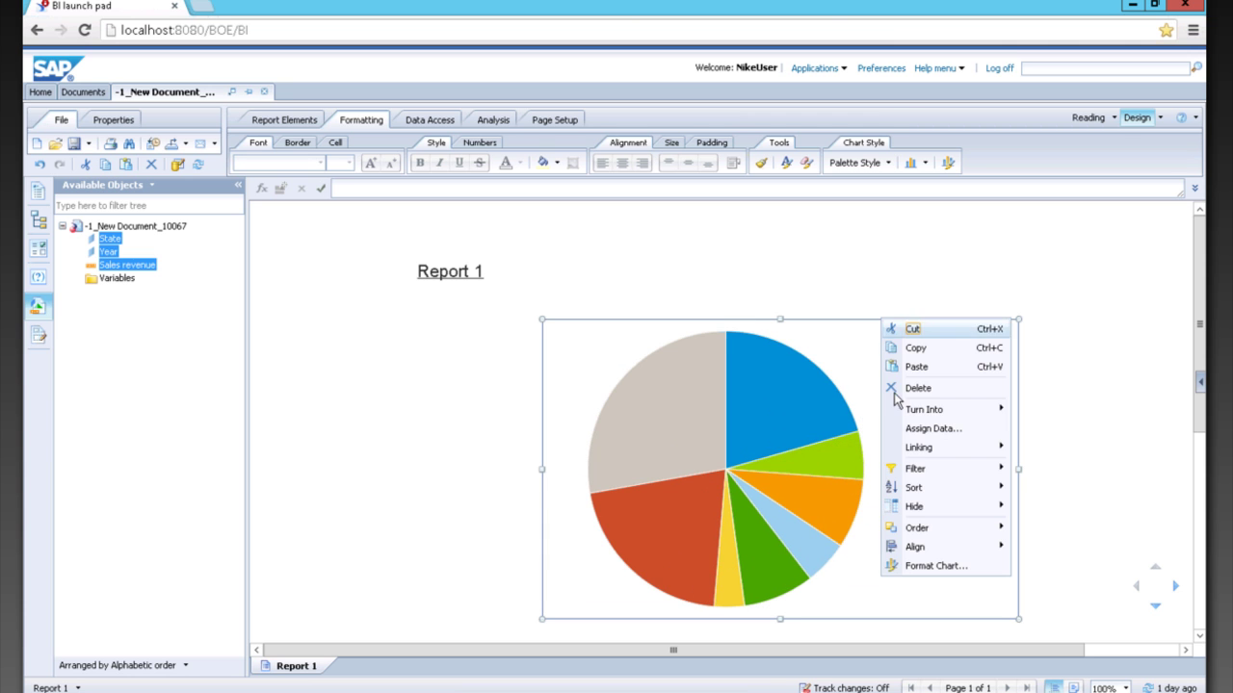
mouse_move(924, 472)
left_click(1045, 470)
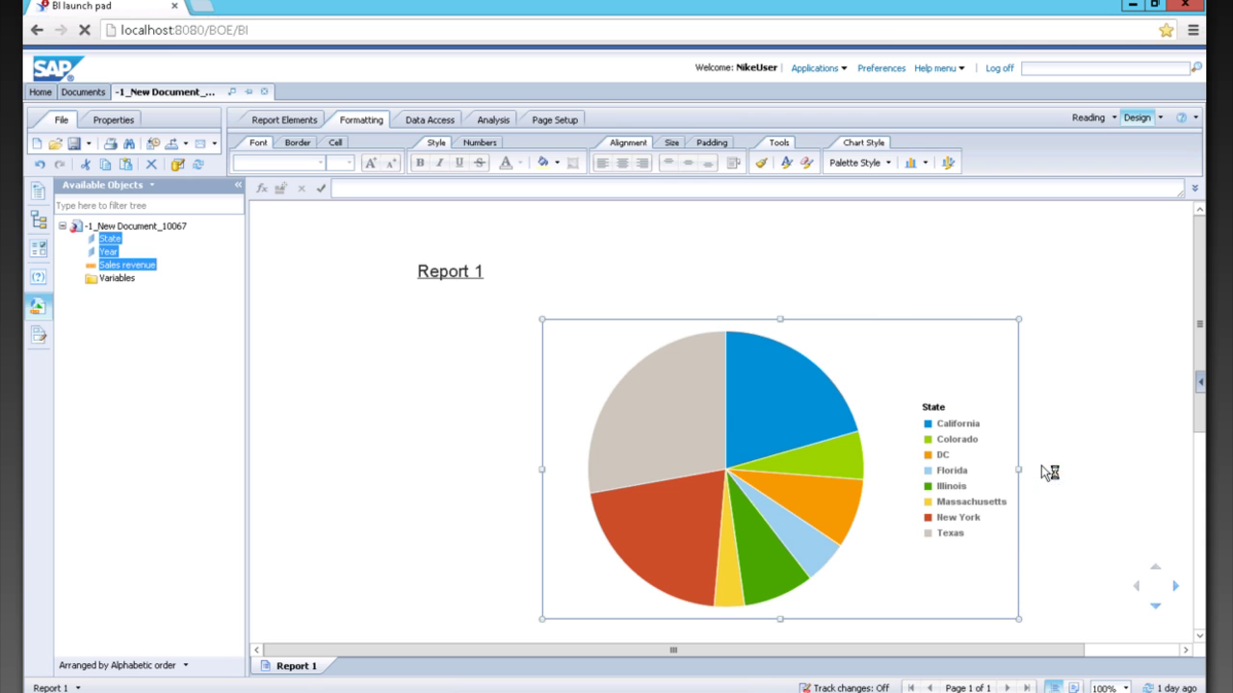
left_click(826, 233)
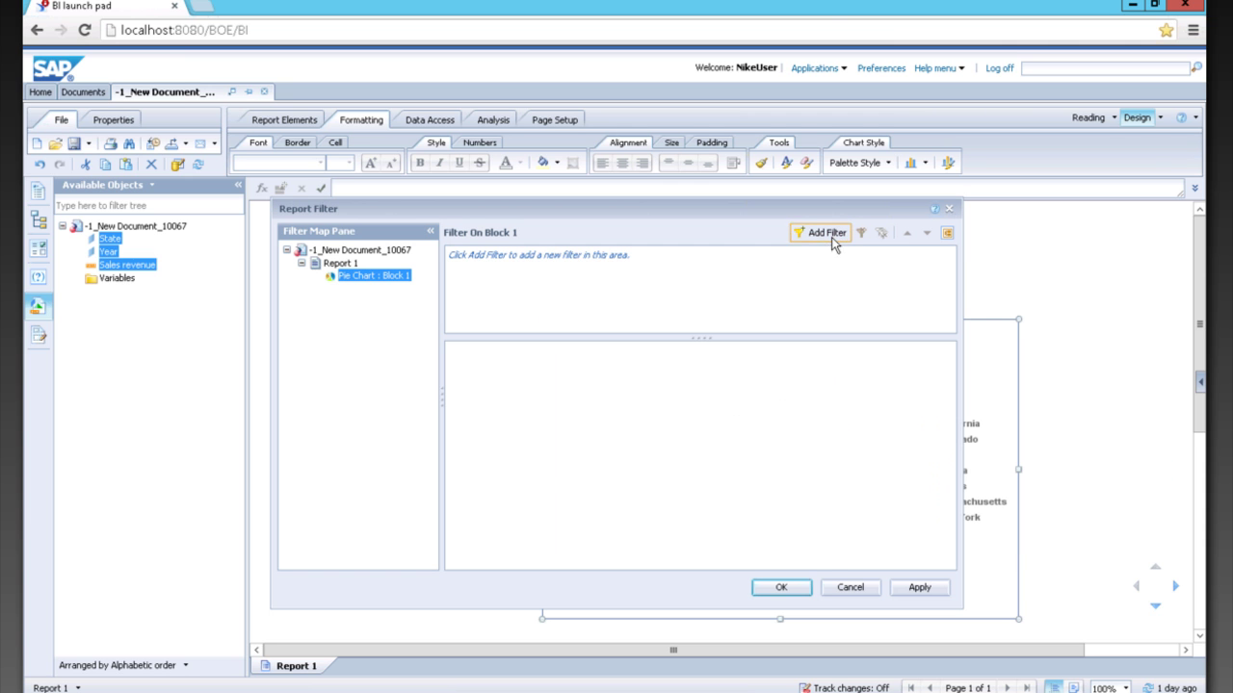
left_click(532, 321)
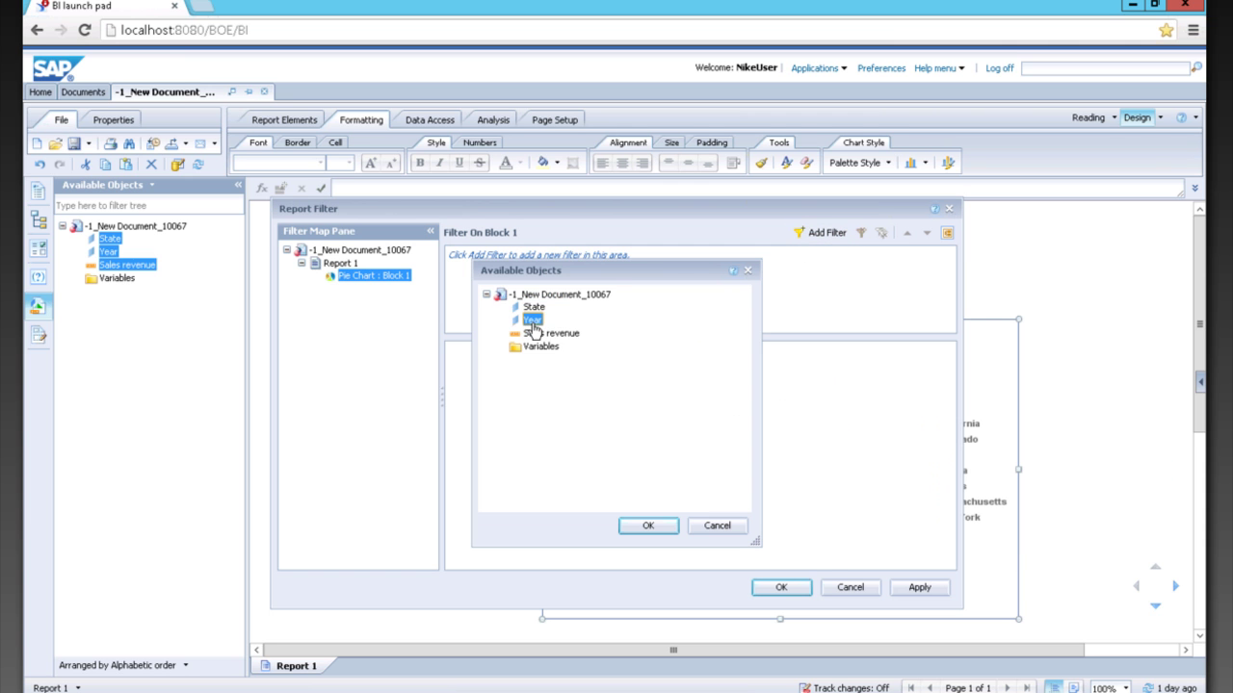
left_click(640, 523)
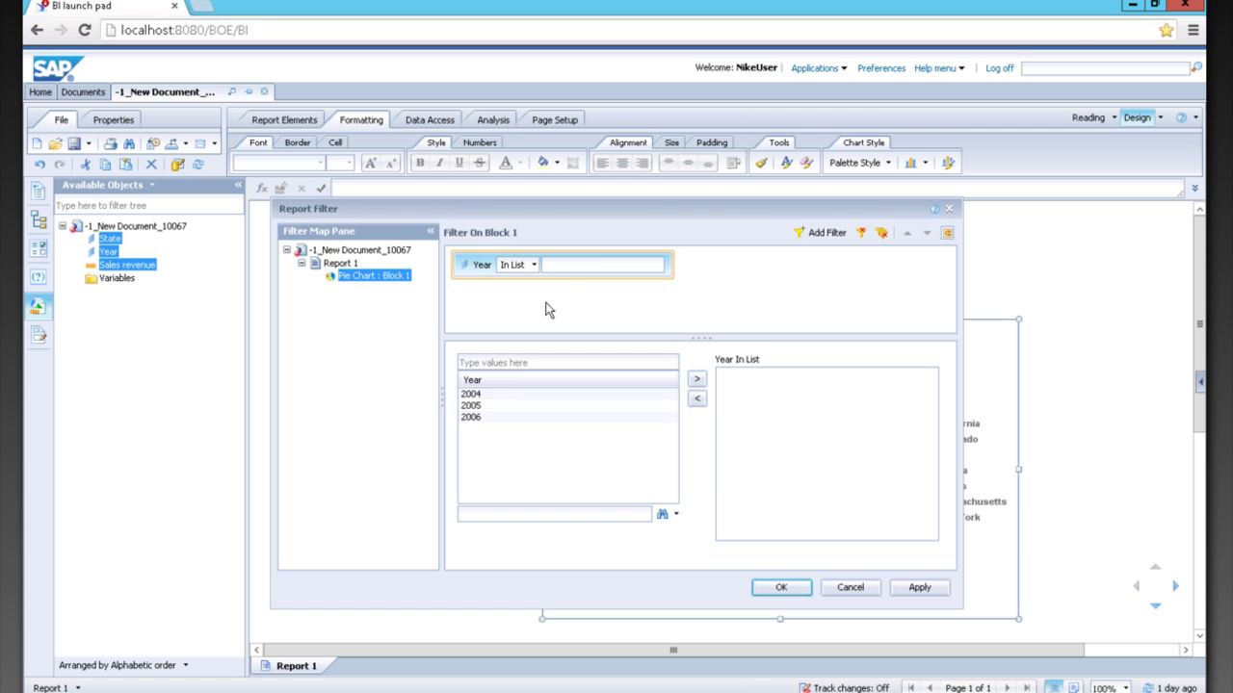
double_click(477, 407)
left_click(780, 588)
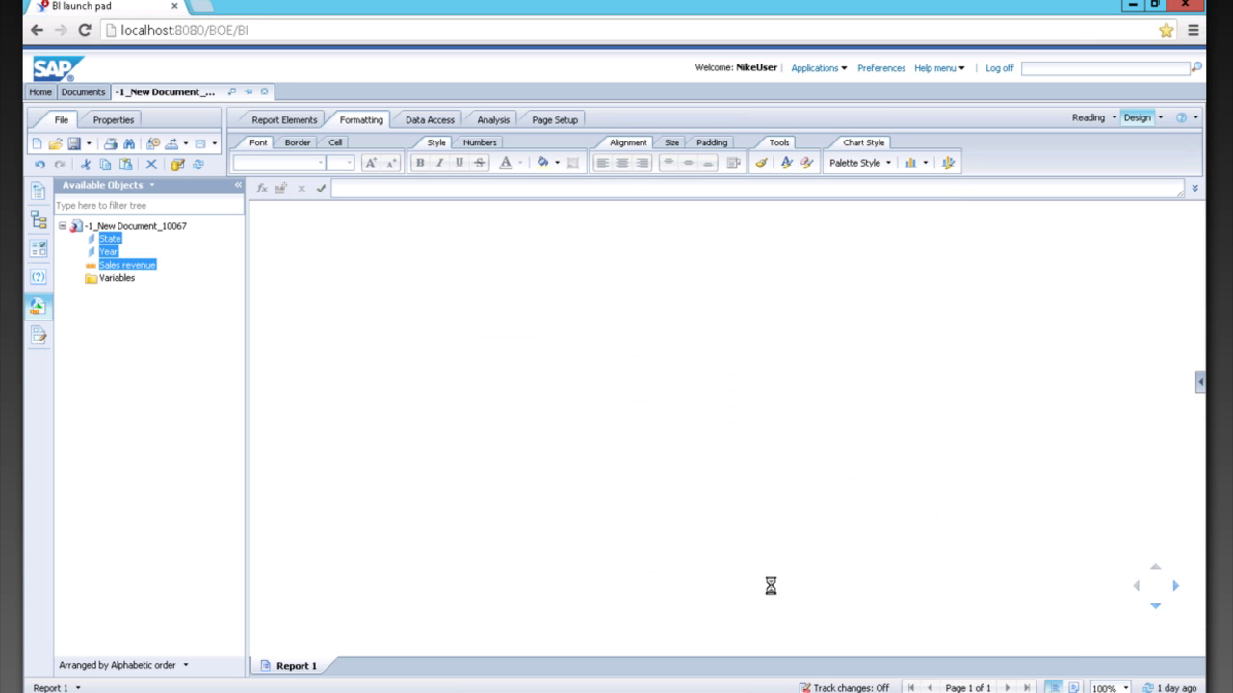
mouse_move(794, 416)
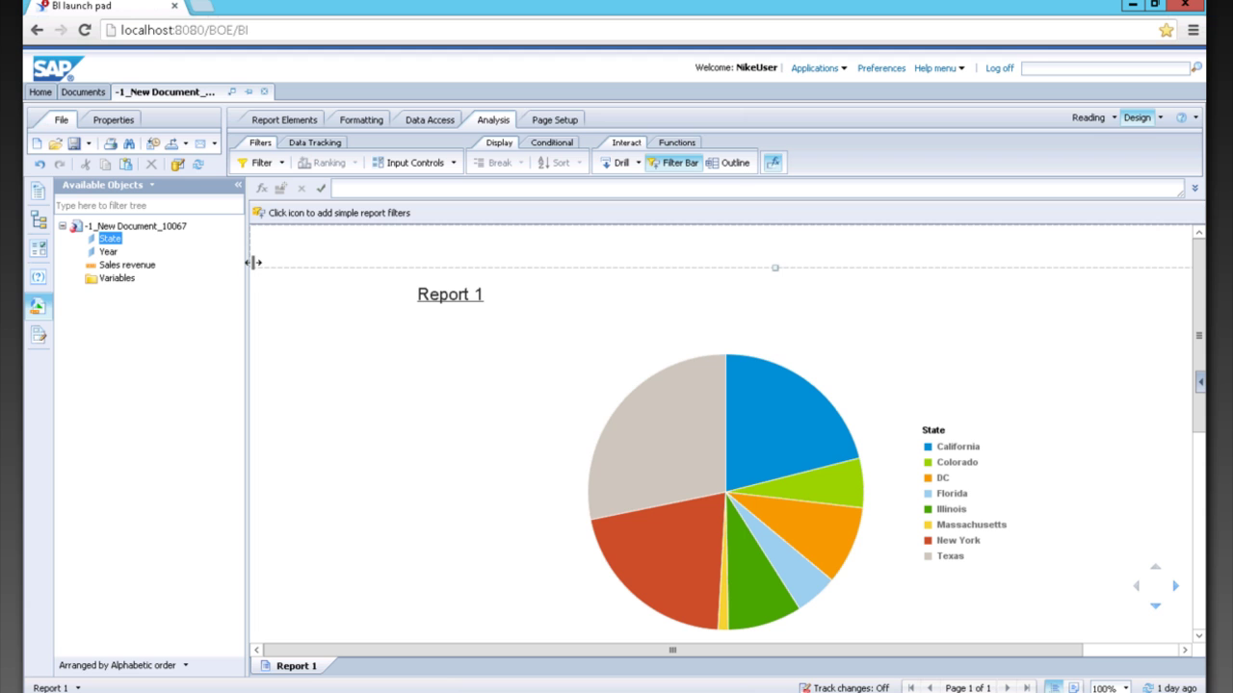
Step: Add a simple State filter from the Store folder to the report filter bar
left_click(258, 213)
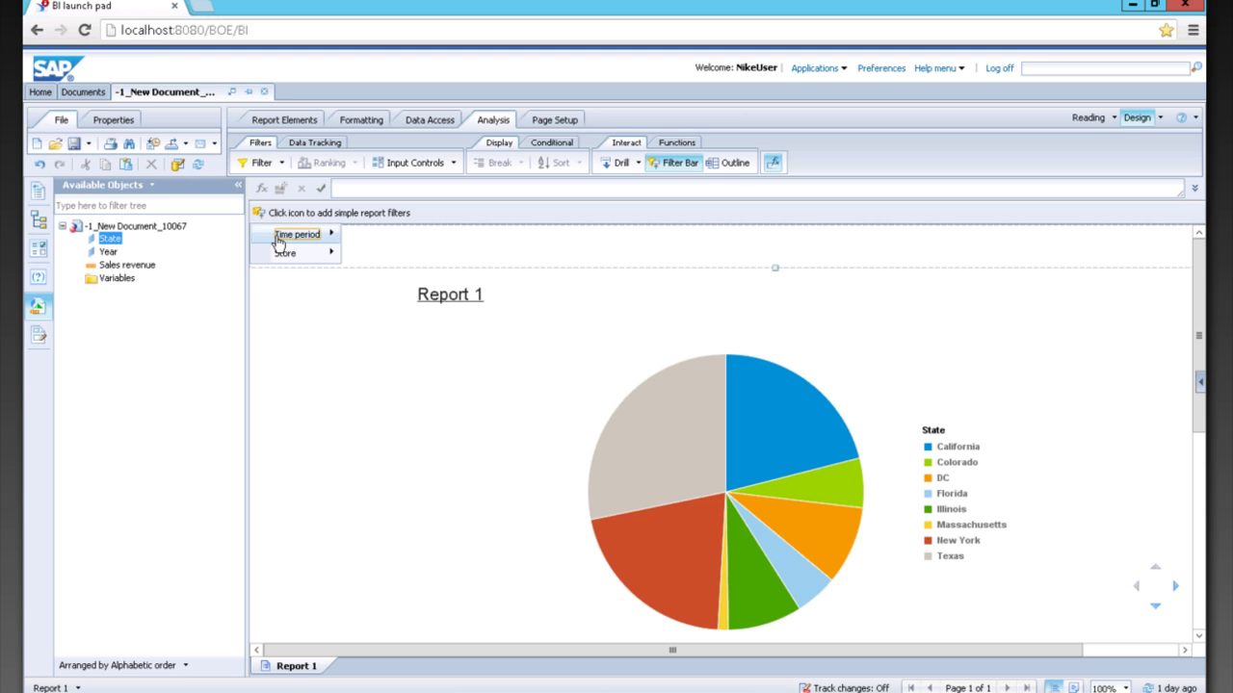
mouse_move(281, 255)
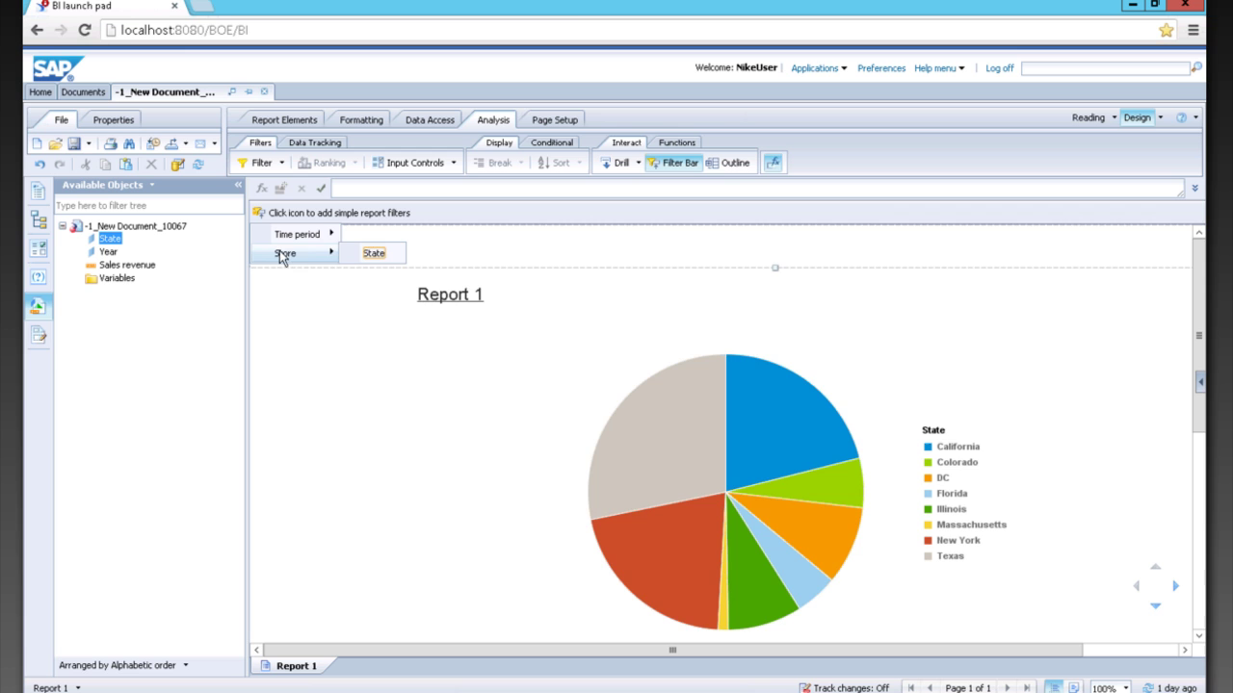
left_click(370, 256)
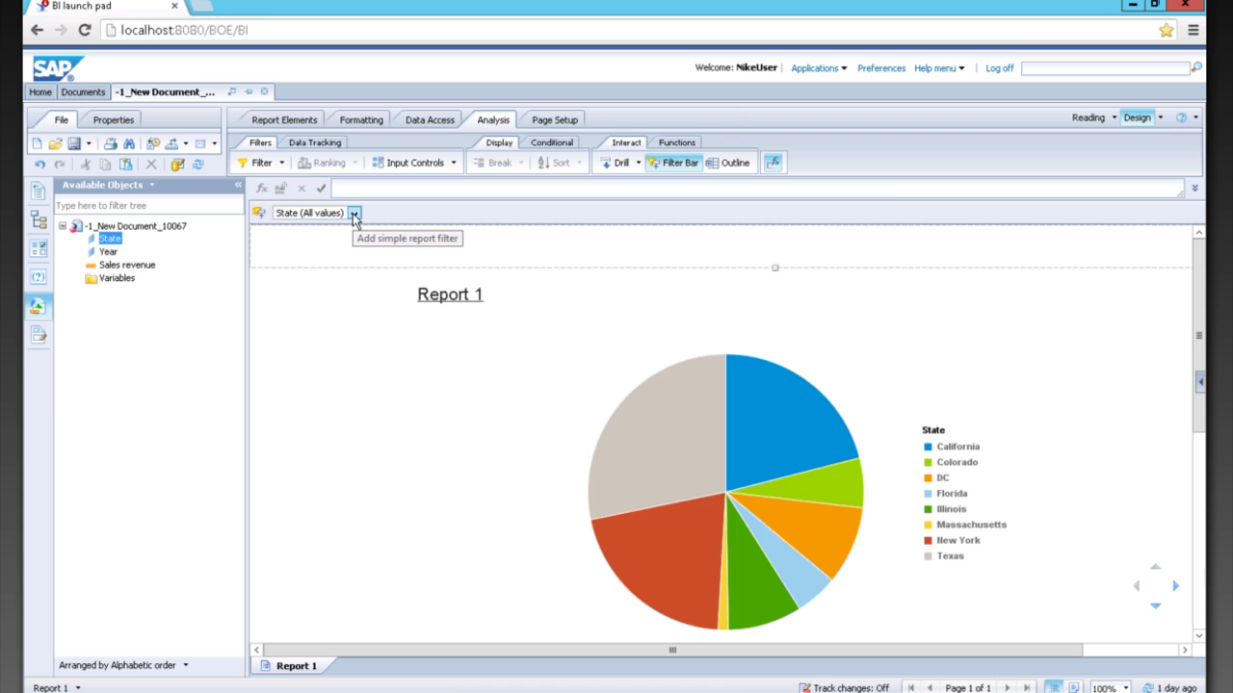
Step: Filter the pie chart to Illinois and turn it into a Vertical Table
left_click(355, 214)
left_click(308, 289)
right_click(947, 343)
mouse_move(989, 433)
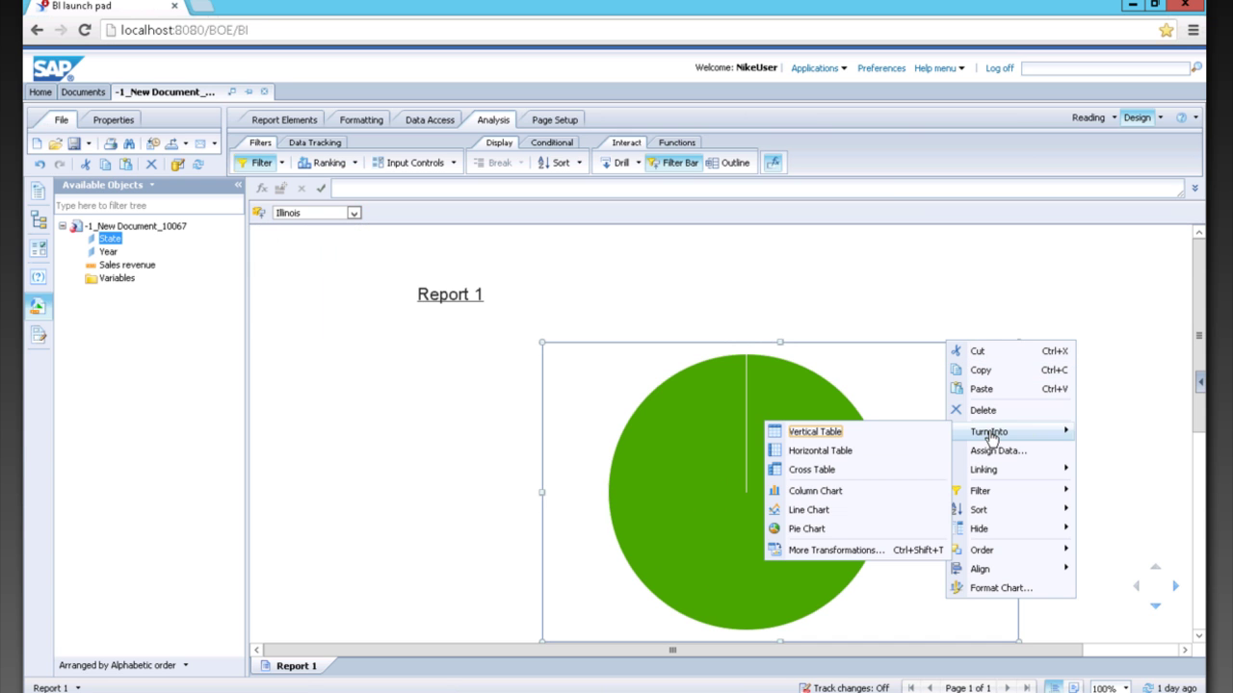
left_click(880, 434)
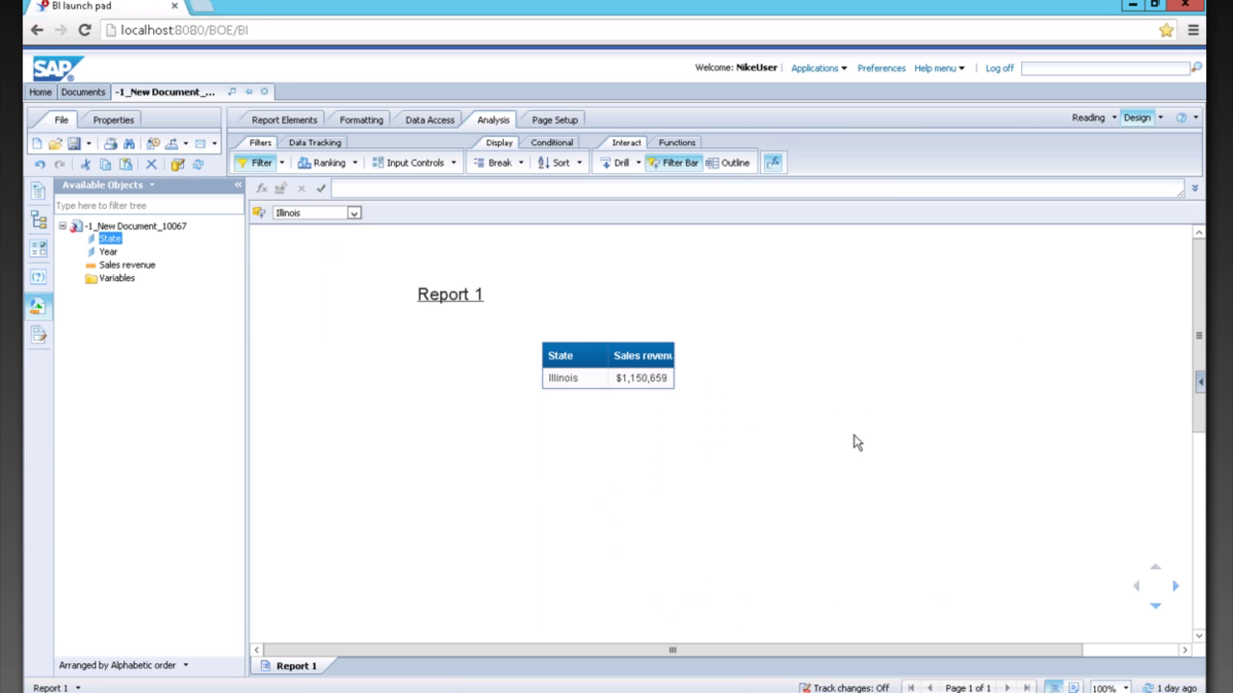
Step: Try the DC and California filter values, then remove the State filter
left_click(353, 213)
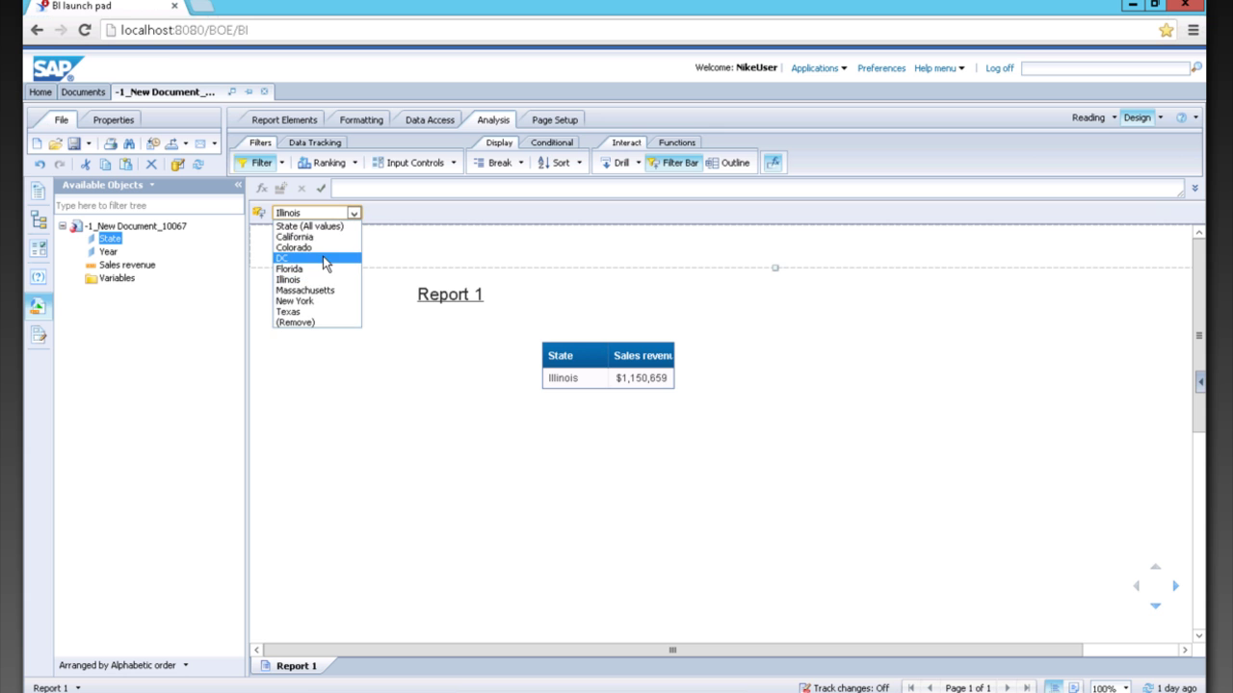
left_click(323, 258)
left_click(354, 212)
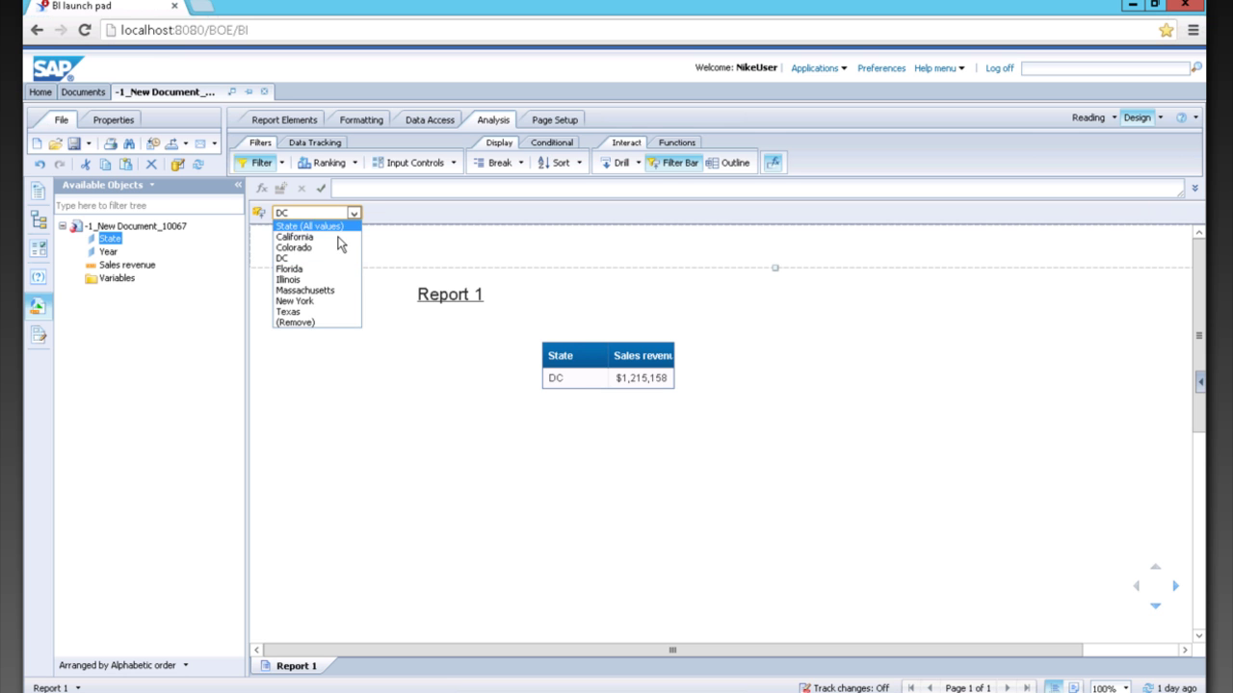
left_click(339, 238)
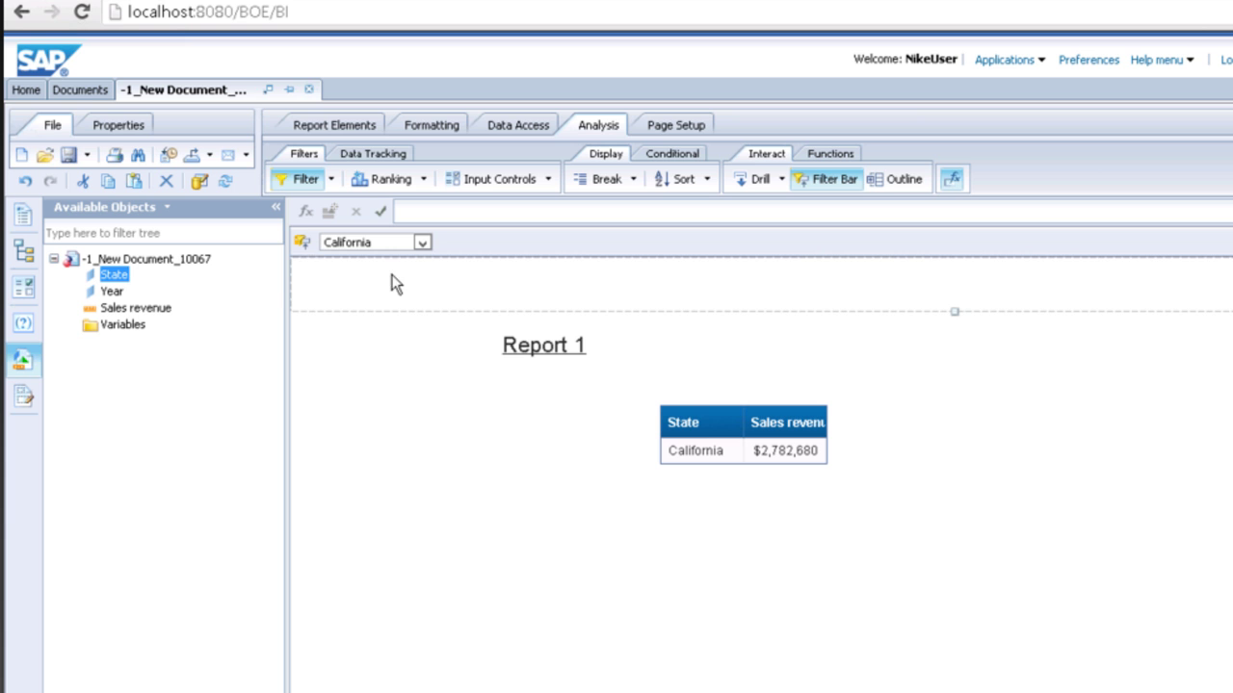
left_click(302, 248)
mouse_move(385, 270)
left_click(426, 242)
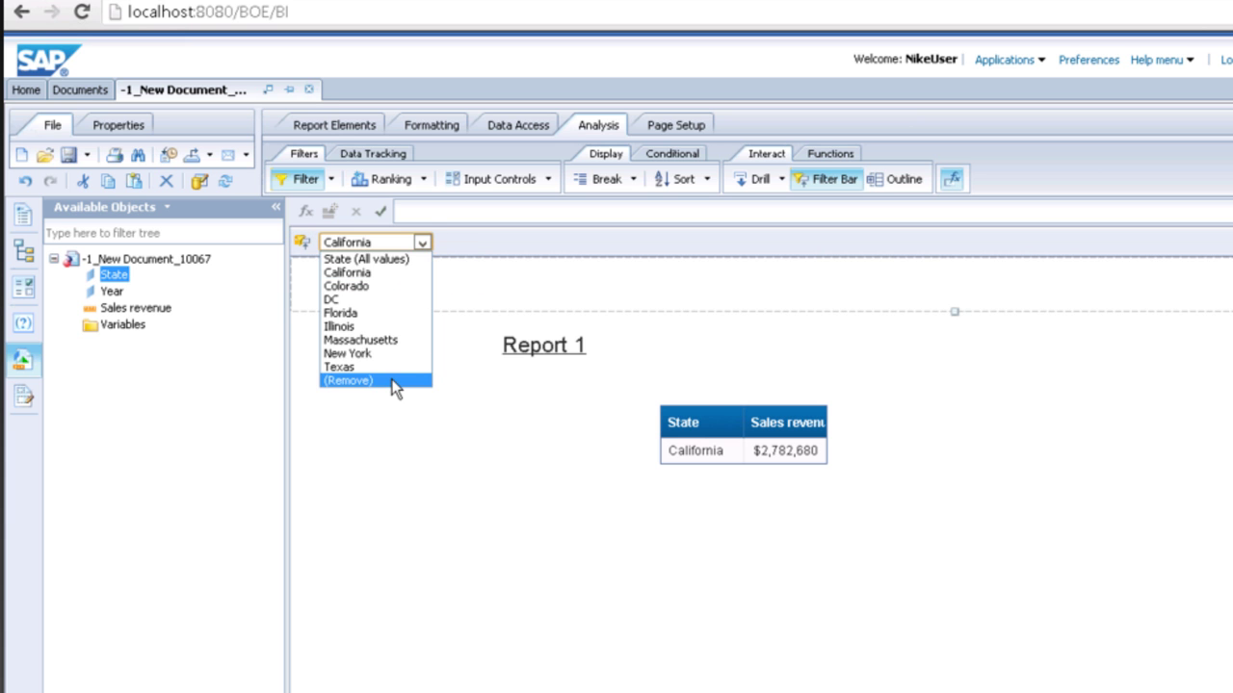
left_click(392, 379)
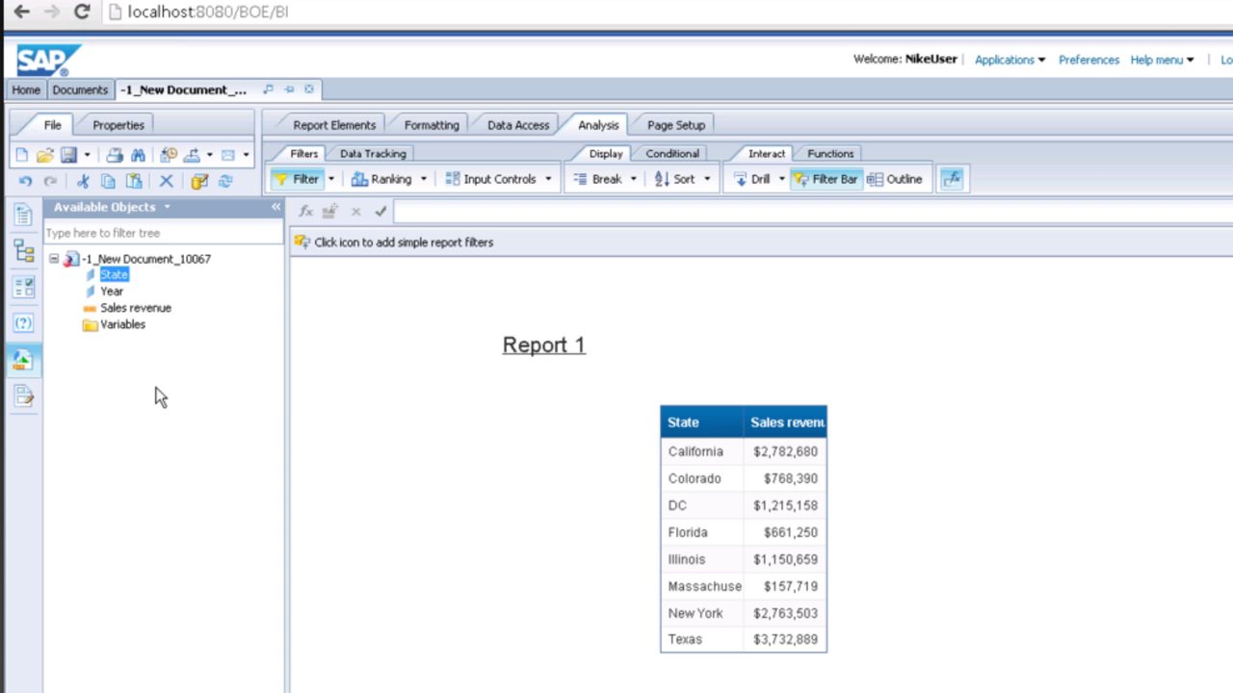
Step: Create a State input control, select California in it, and begin a second control
left_click(29, 289)
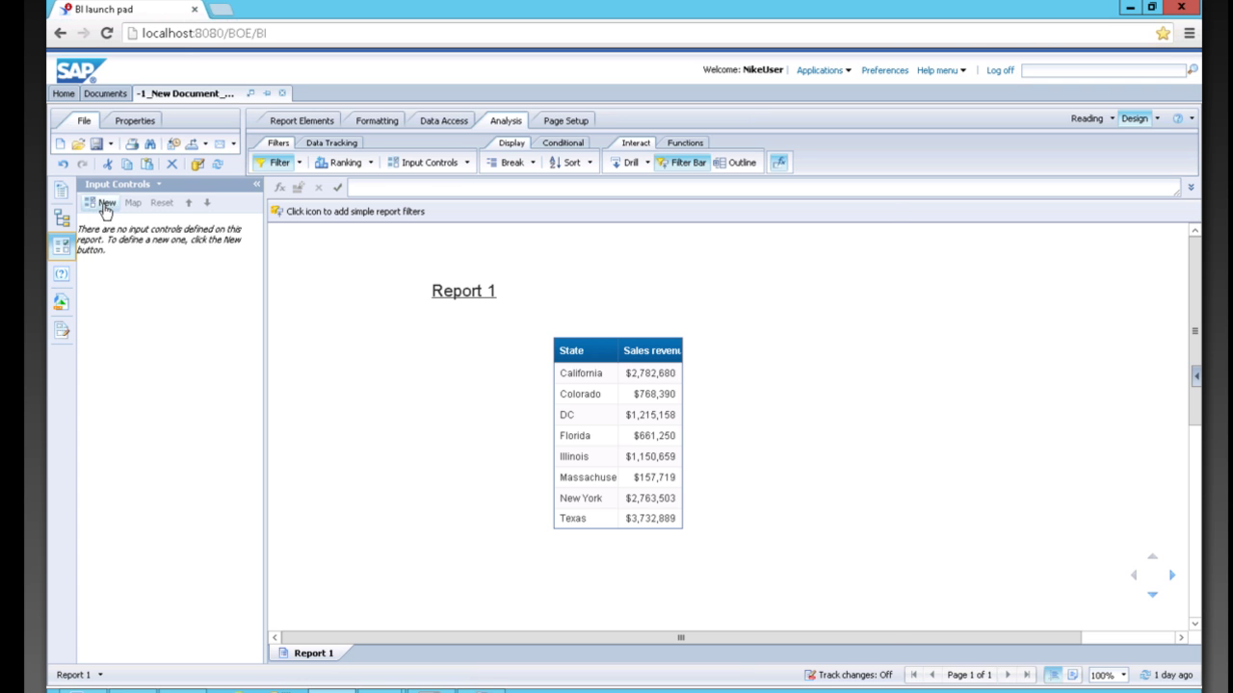
left_click(105, 203)
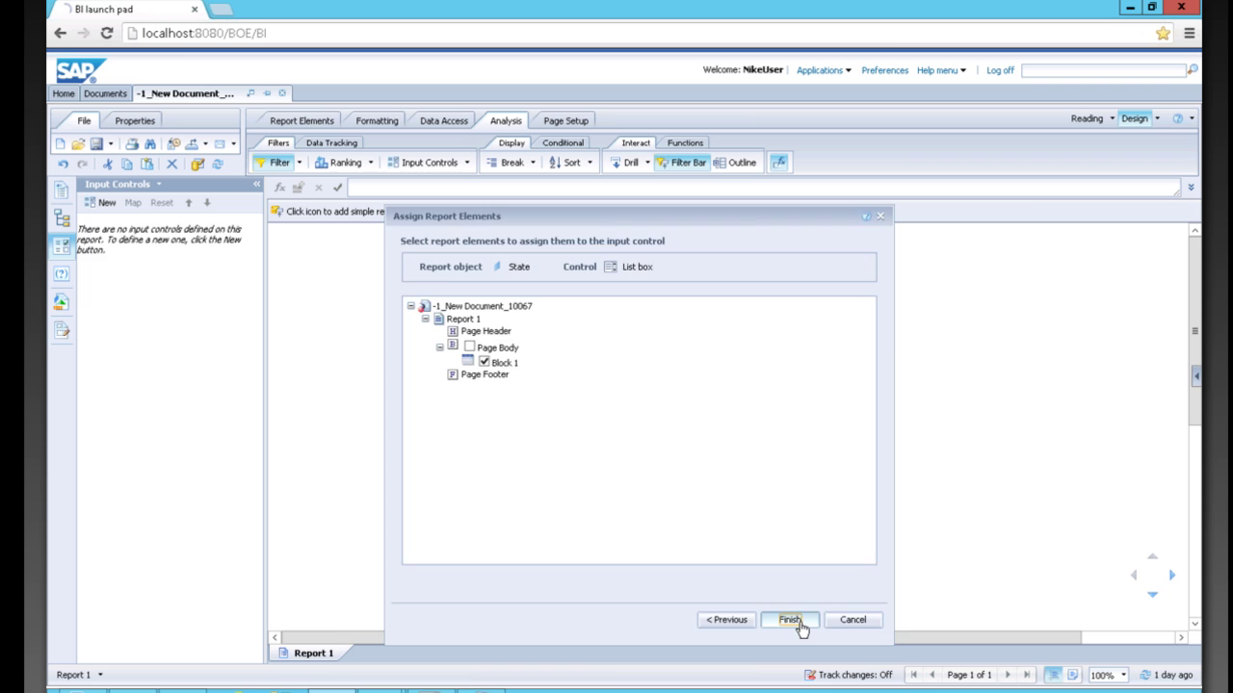
left_click(793, 621)
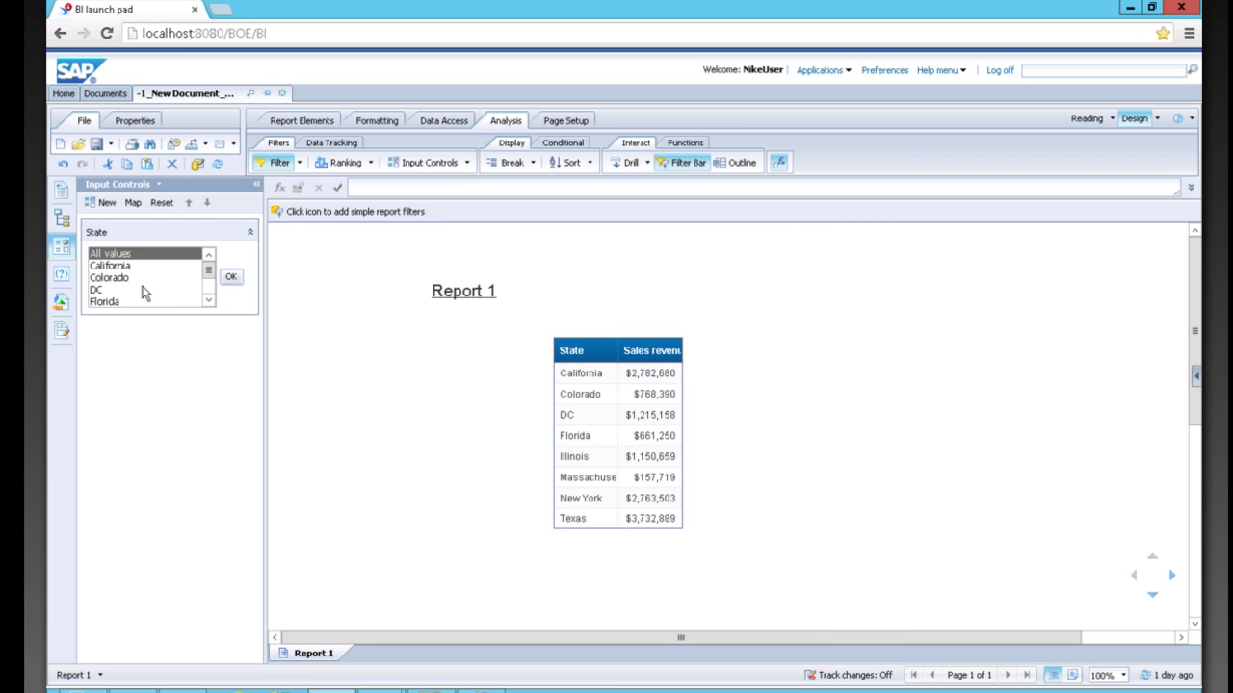
left_click(121, 266)
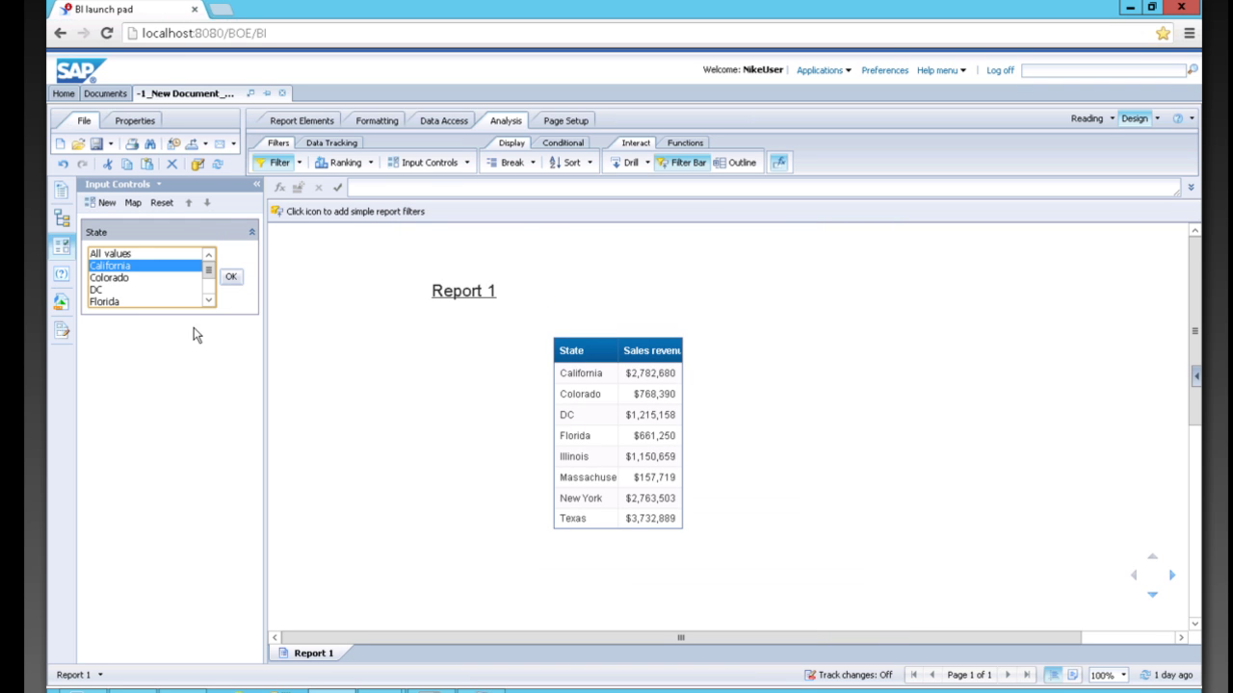
left_click(99, 210)
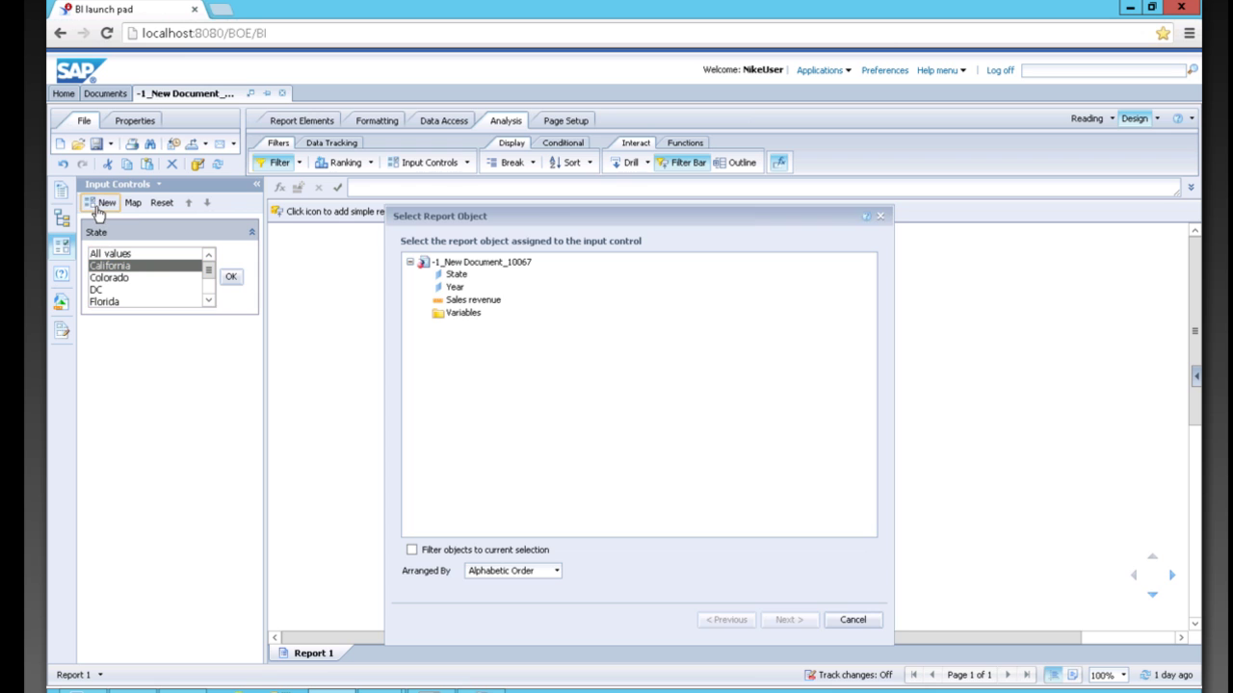
Step: Base the new input control on Sales revenue as a Simple slider
left_click(469, 301)
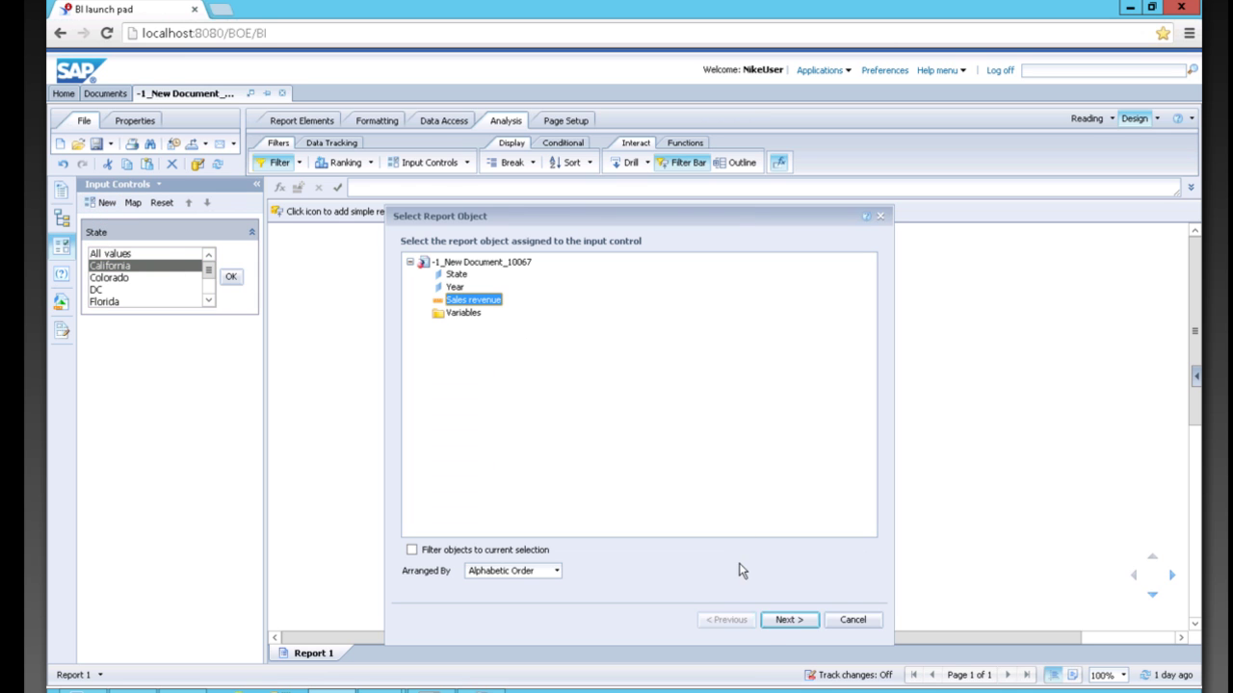
left_click(786, 619)
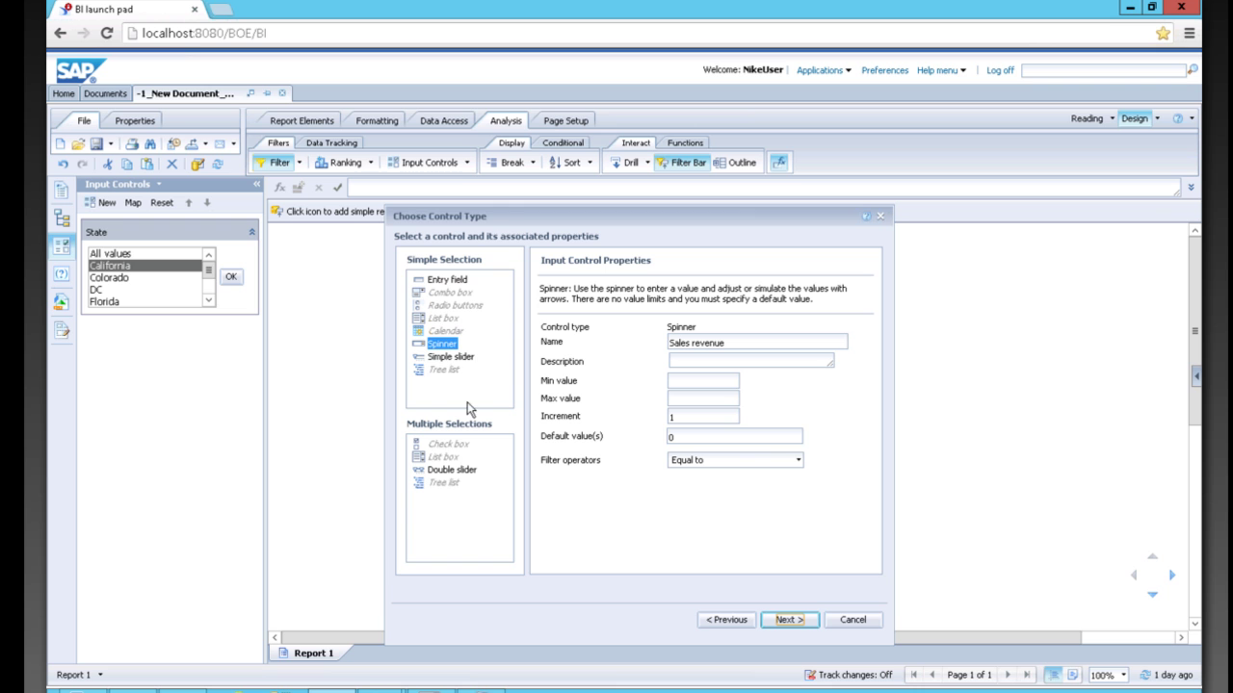
left_click(451, 357)
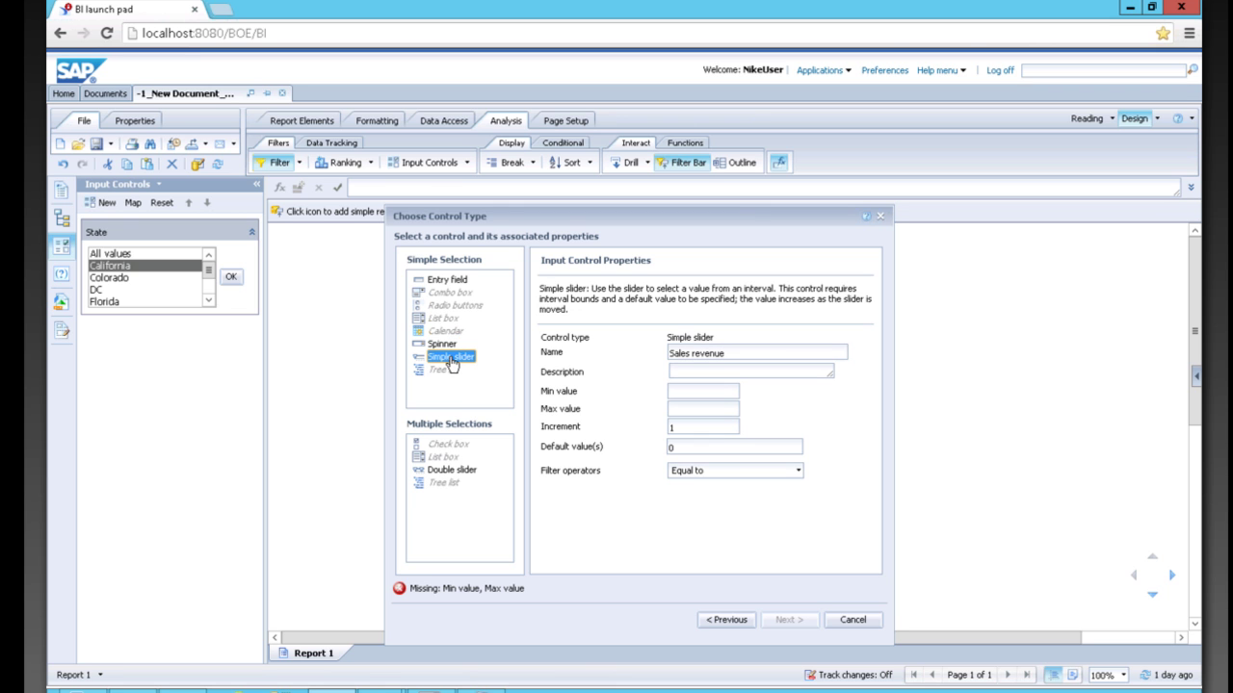
Step: Set the slider to 0–1000000 in 100000 increments with a Greater than operator, and finish
left_click(704, 393)
left_click(701, 409)
type("1000000")
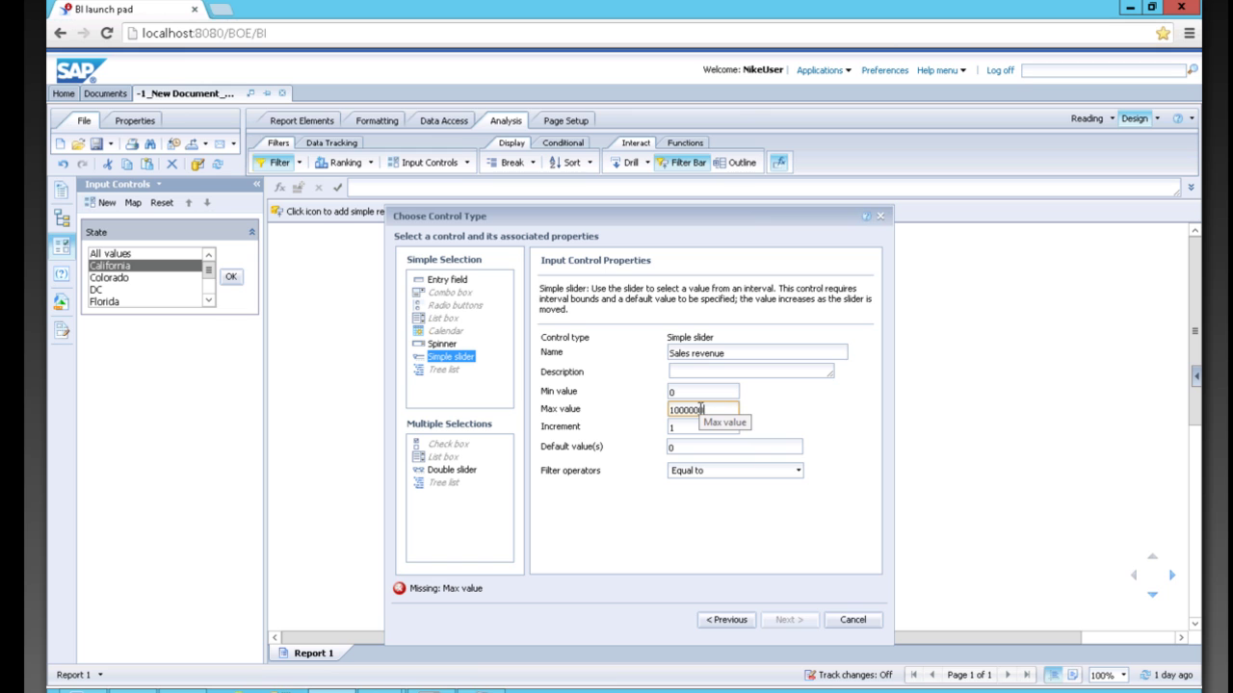
key("Tab")
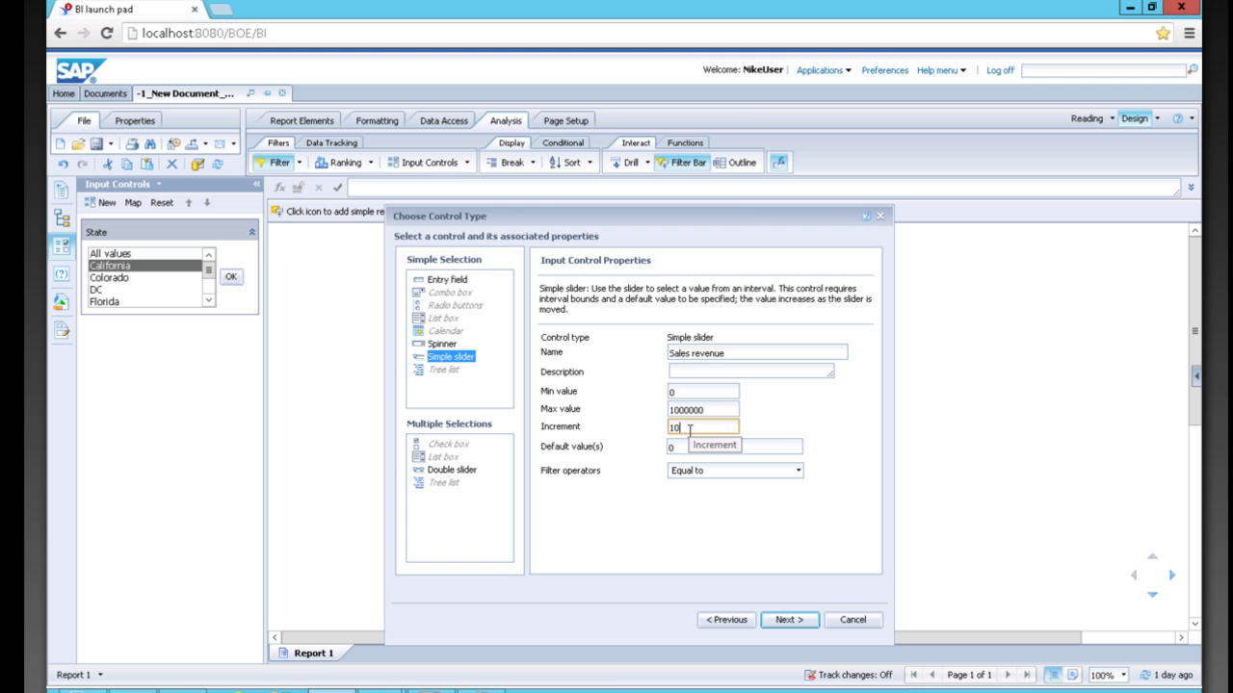
type("100000")
left_click(798, 471)
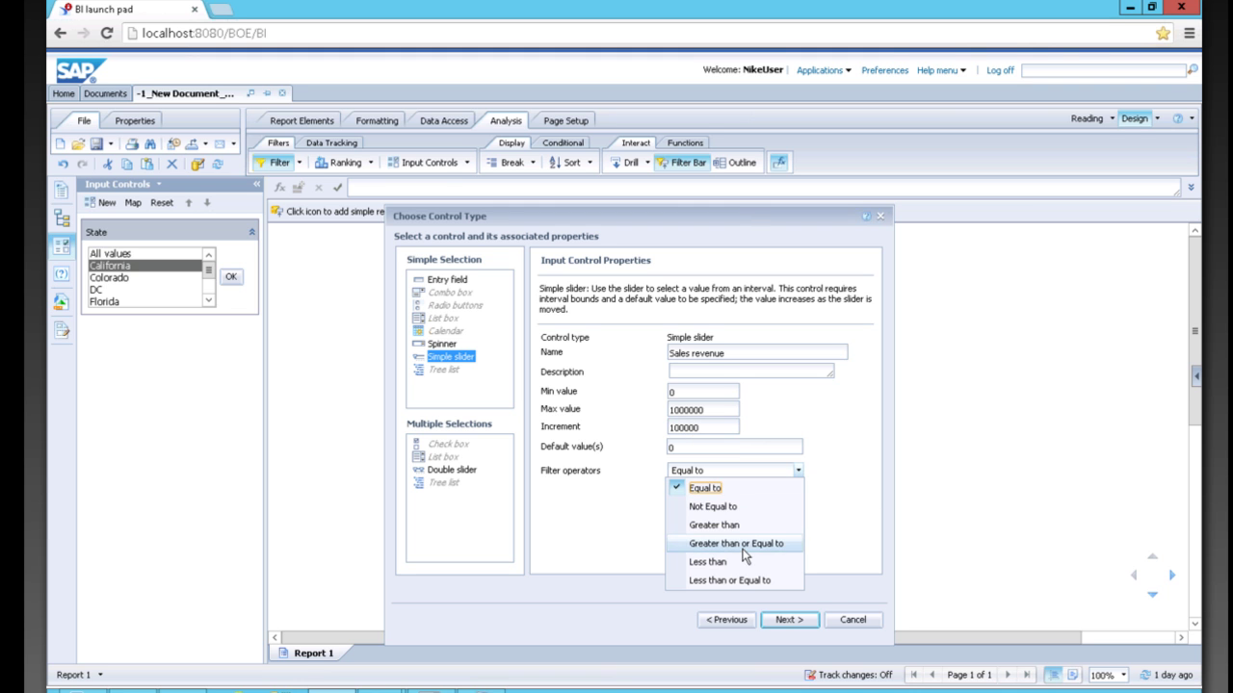
left_click(724, 526)
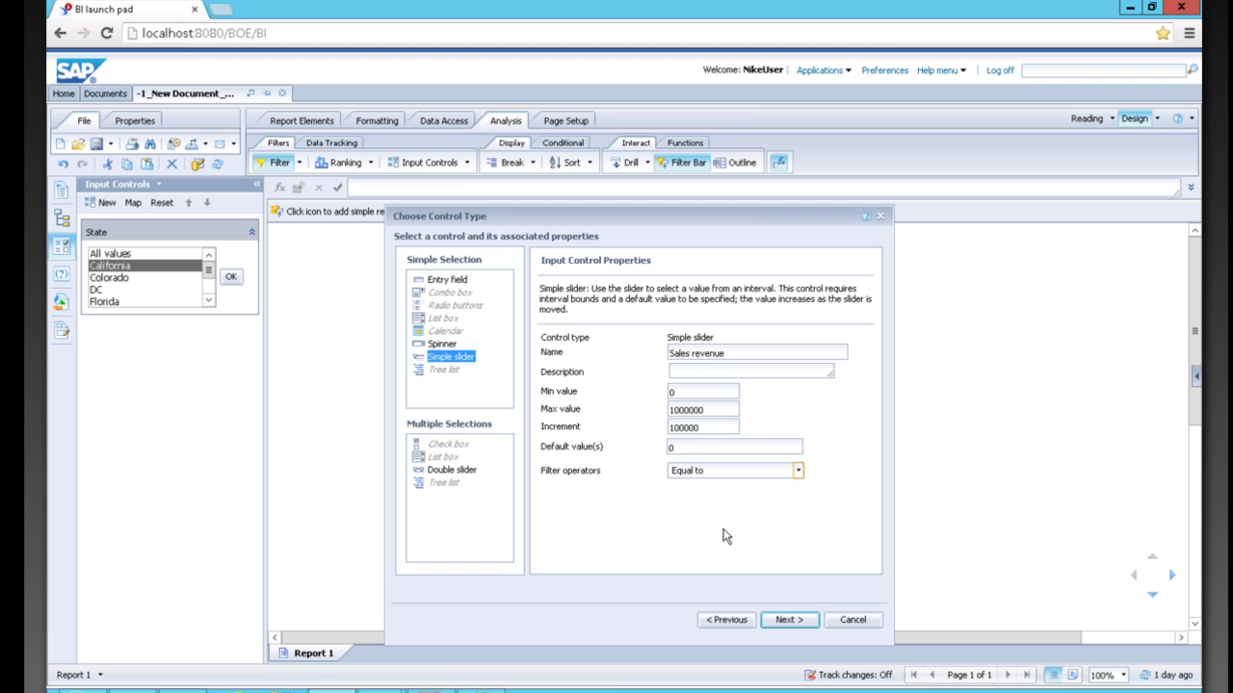
left_click(779, 621)
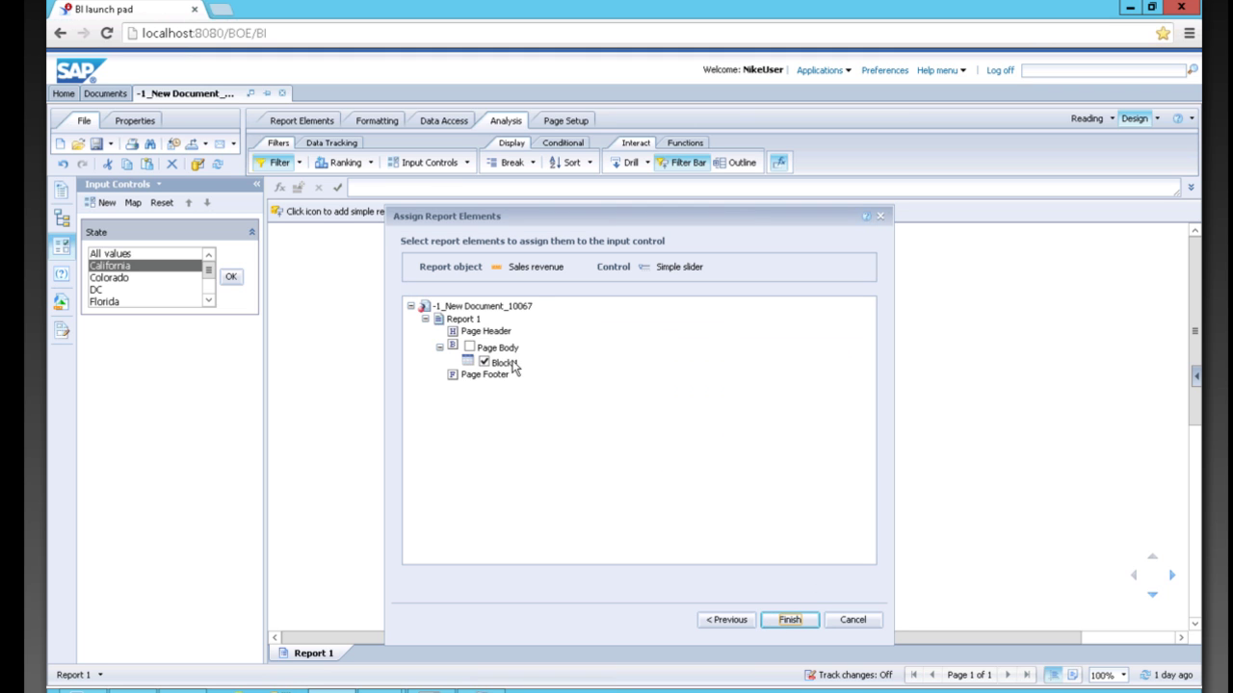
left_click(789, 621)
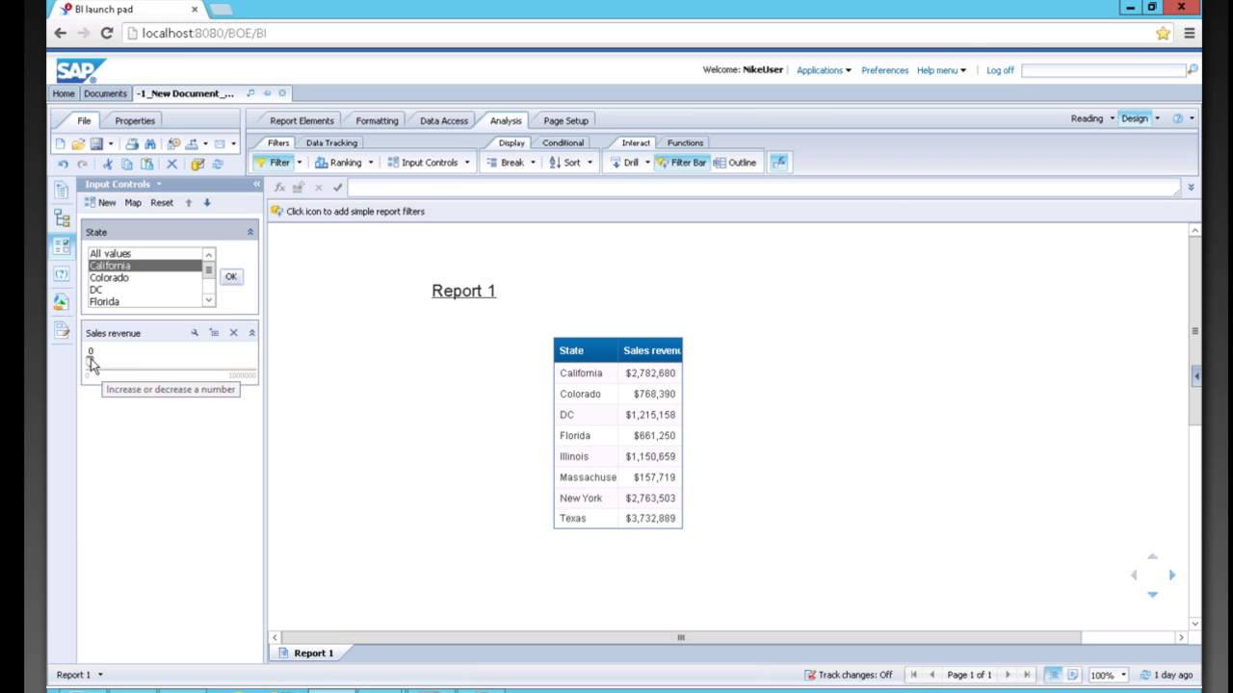
Step: Raise the revenue slider to 800000 and add Colorado and DC to the State control
left_click_drag(90, 363, 226, 364)
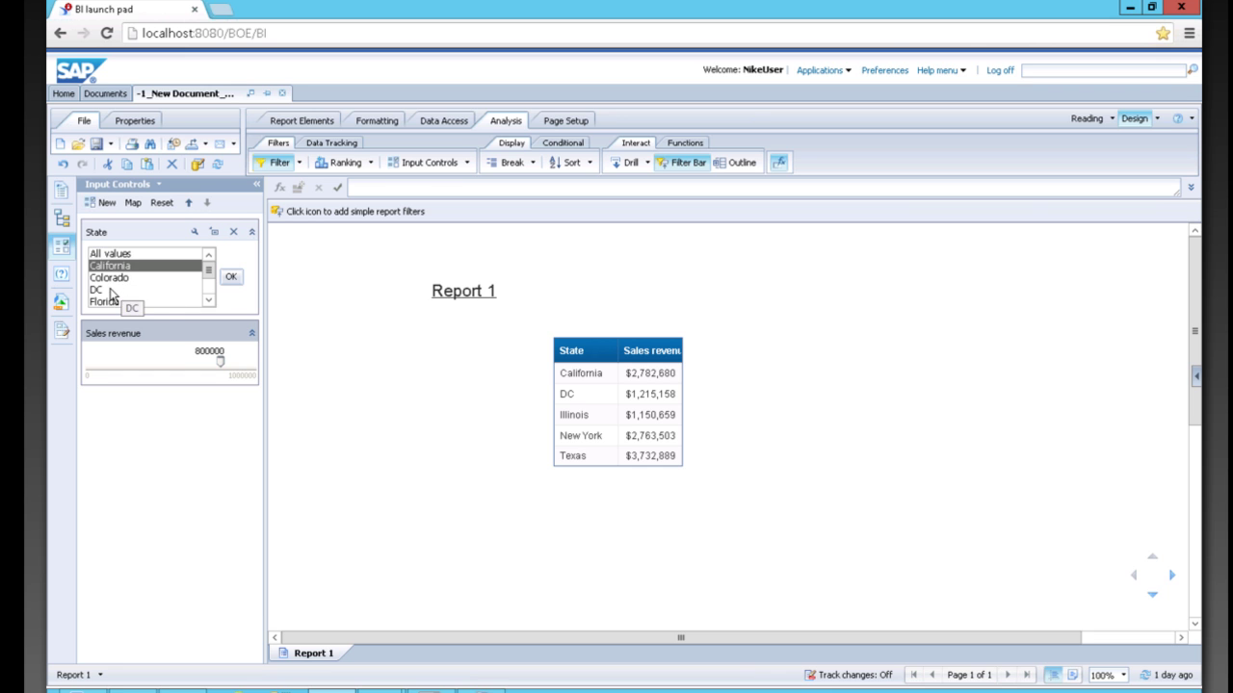
left_click(109, 277, "ctrl")
left_click(102, 289, "ctrl")
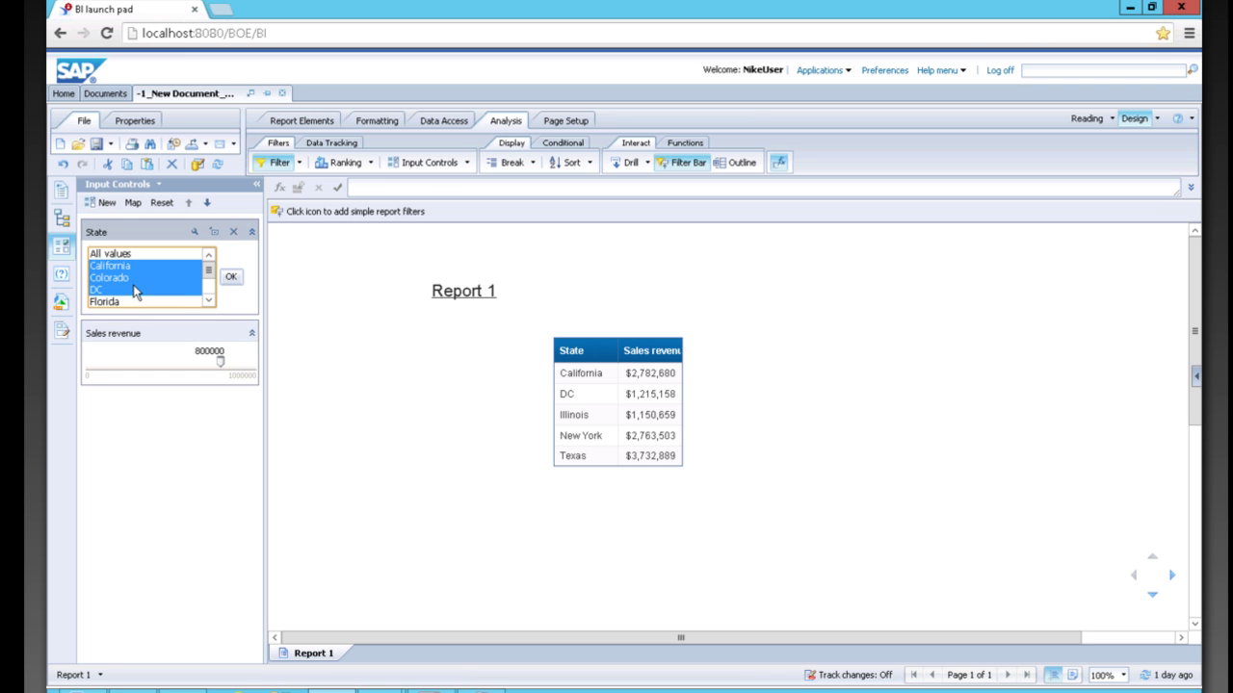
left_click(231, 278)
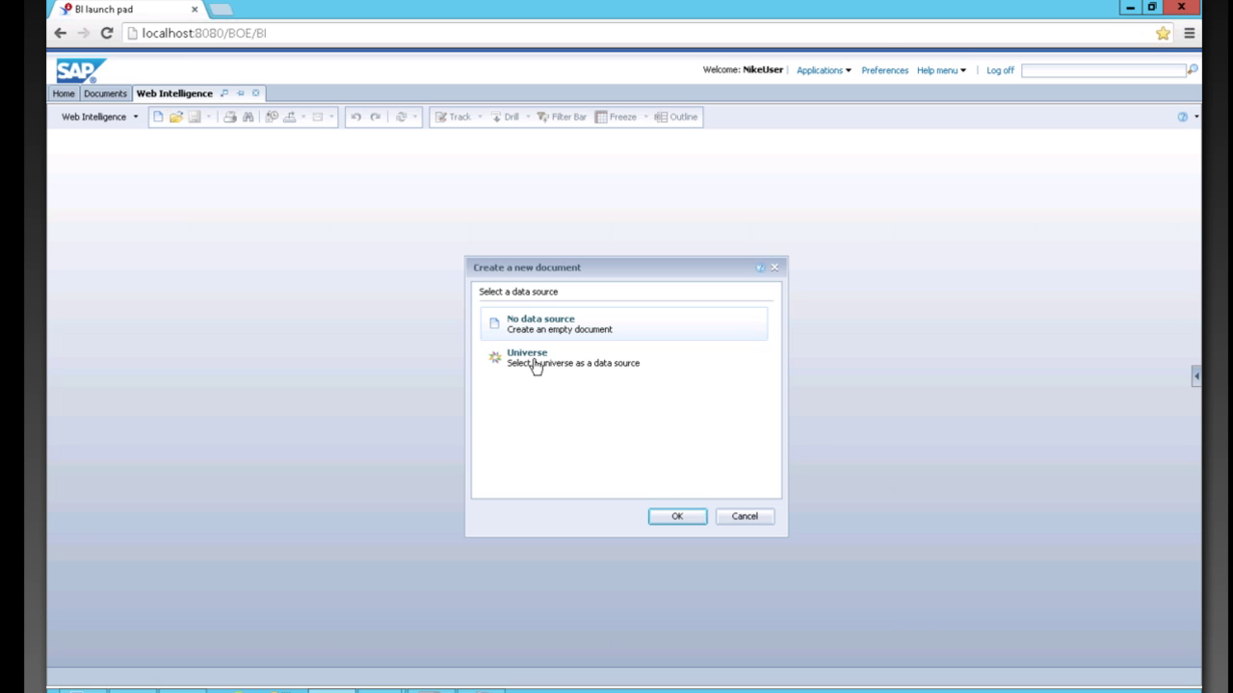
Step: Start a new query on the eFashion universe
left_click(540, 368)
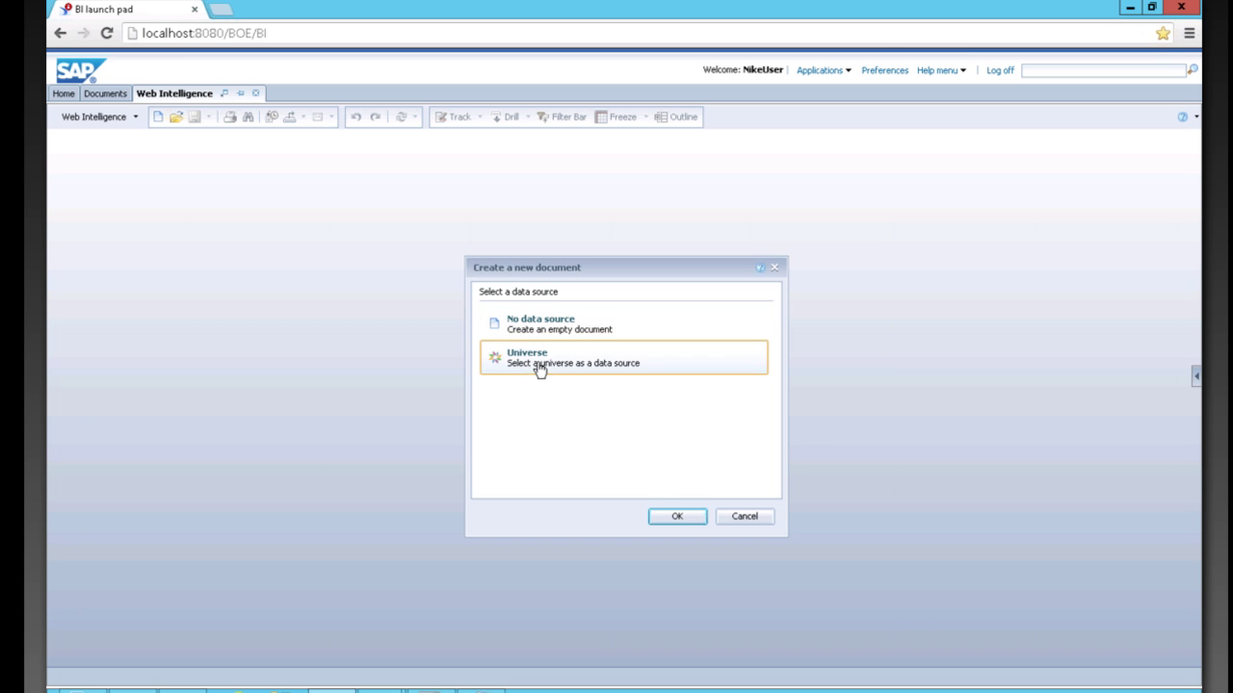
left_click(673, 521)
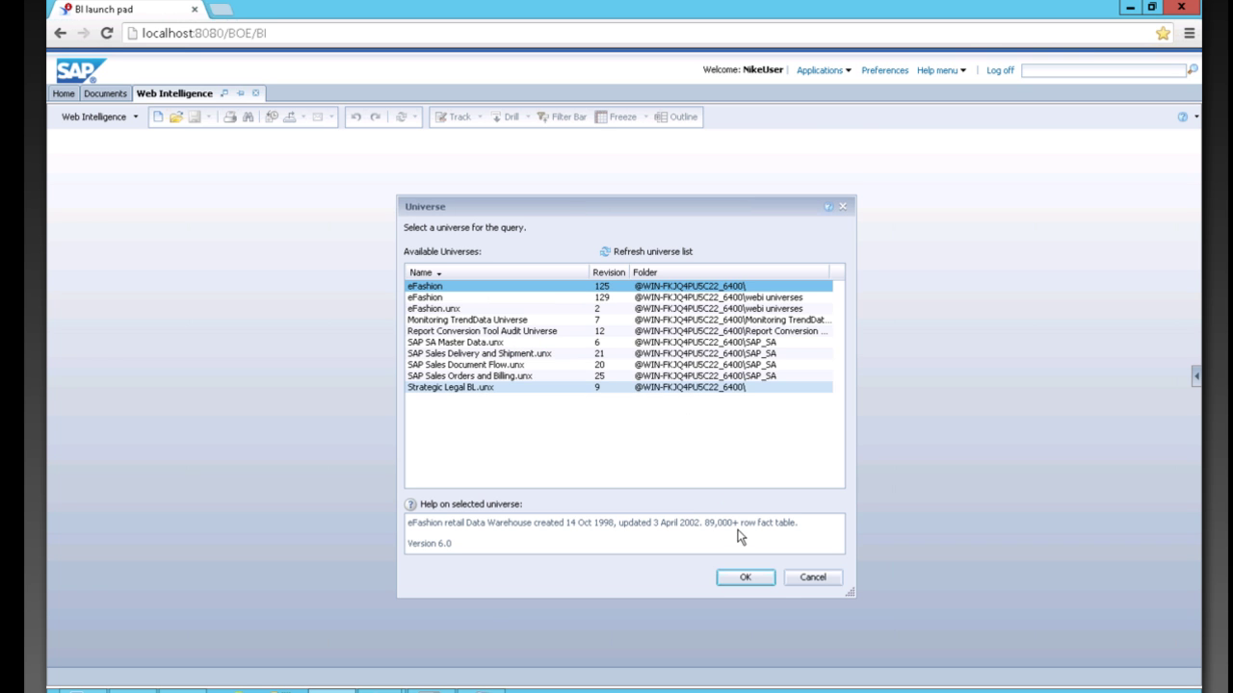
left_click(755, 579)
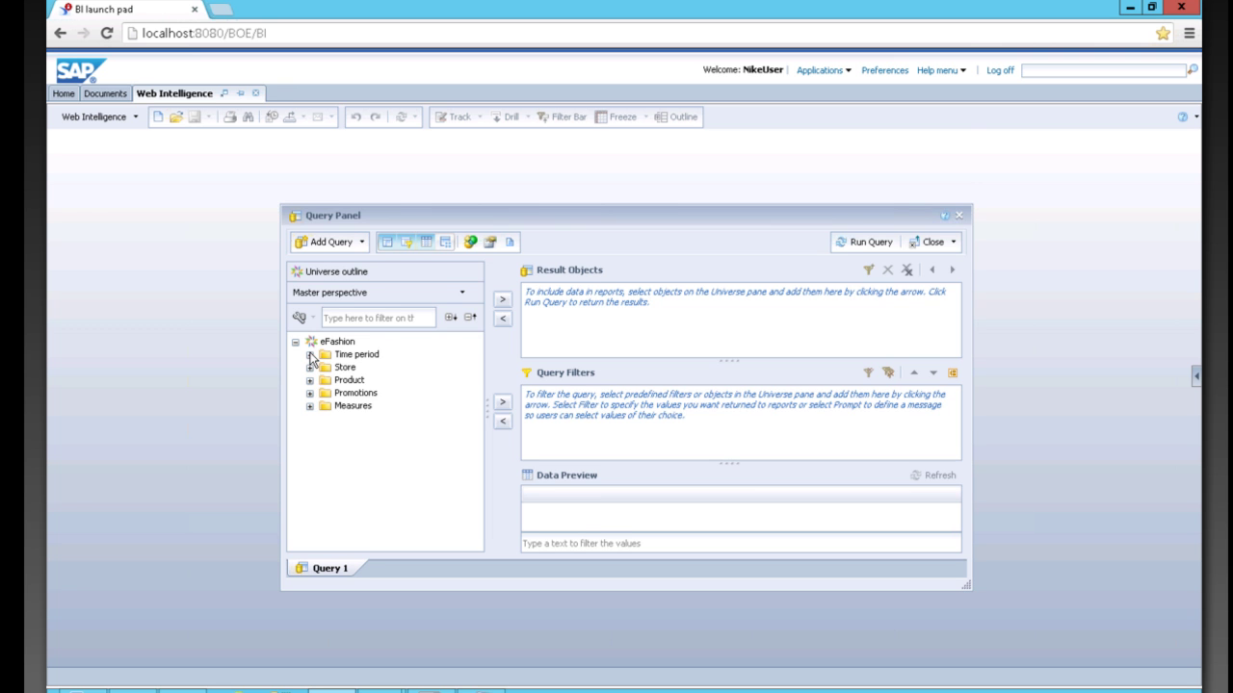
Step: Add Year and Month from the Time period folder to the result objects
left_click(309, 354)
left_click(358, 370)
double_click(358, 369)
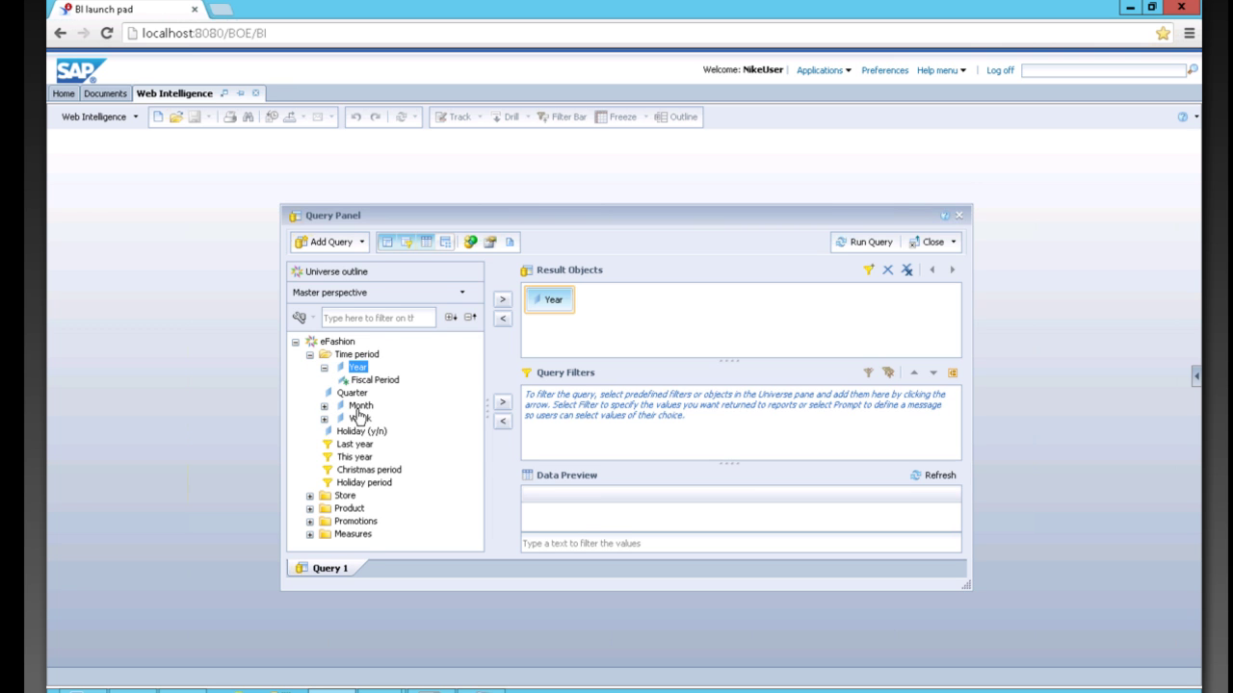
double_click(360, 406)
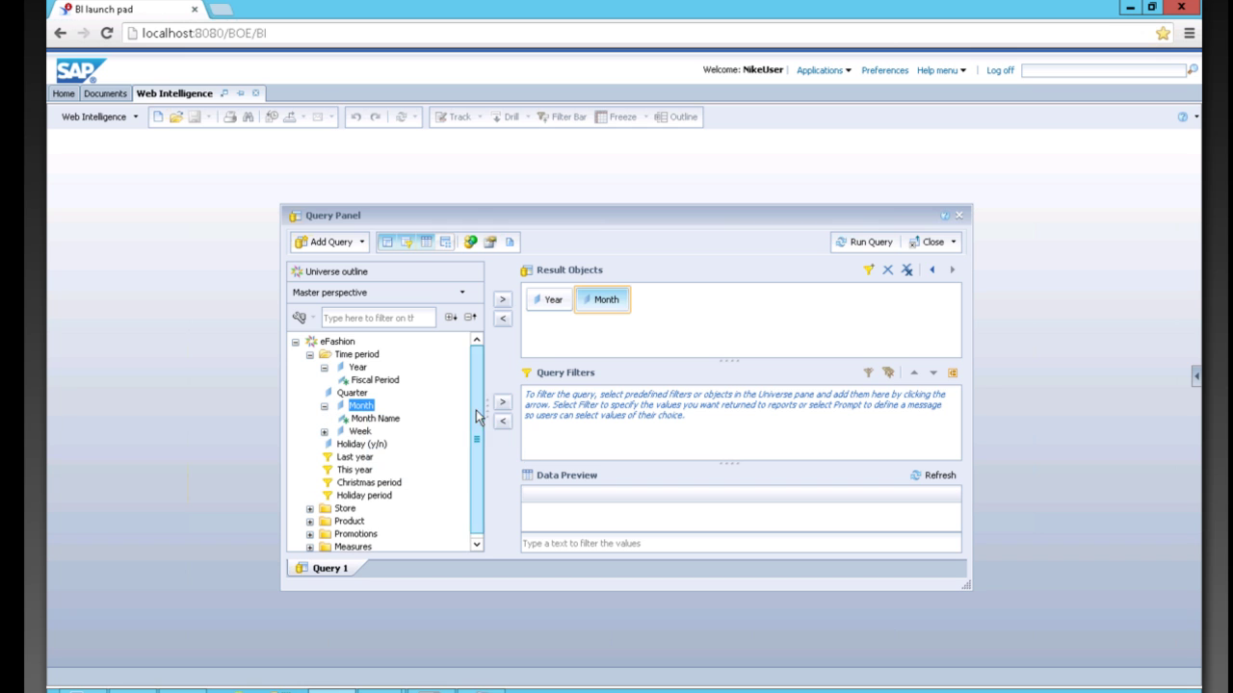
Step: Add State, City and the Sales revenue measure to the result objects
scroll(477, 424, "down", 1)
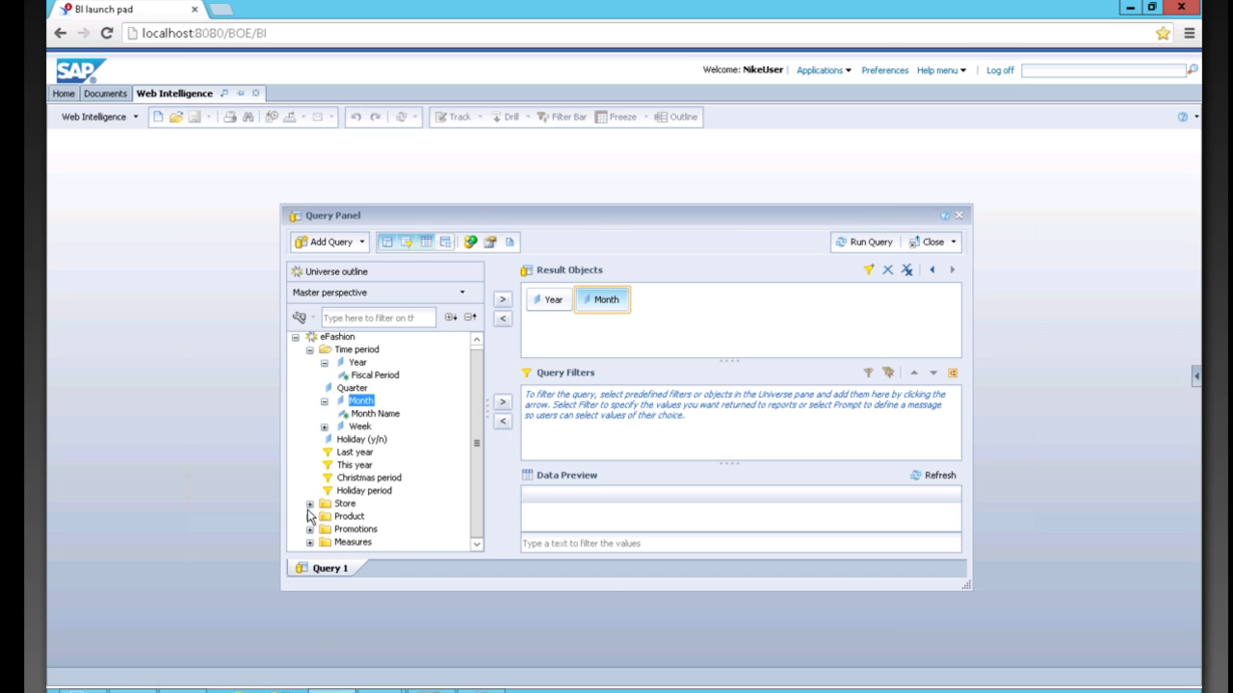
left_click(309, 504)
left_click(346, 518)
double_click(345, 518)
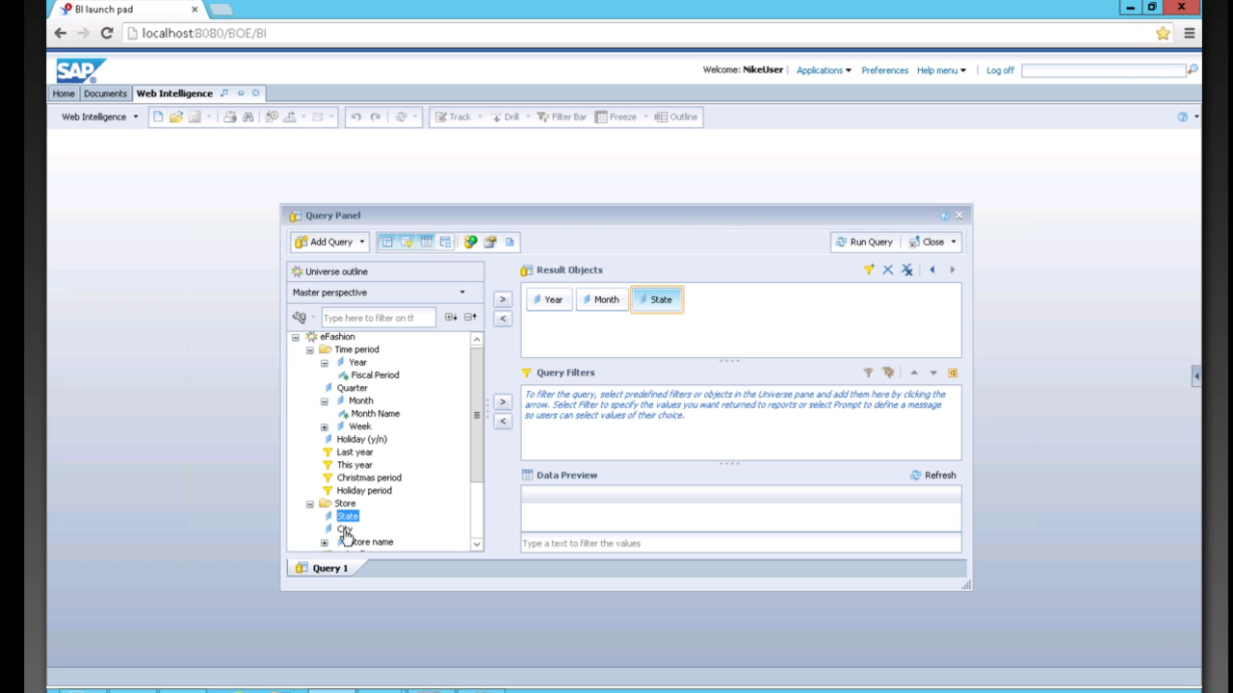
double_click(344, 529)
left_click_drag(475, 467, 476, 513)
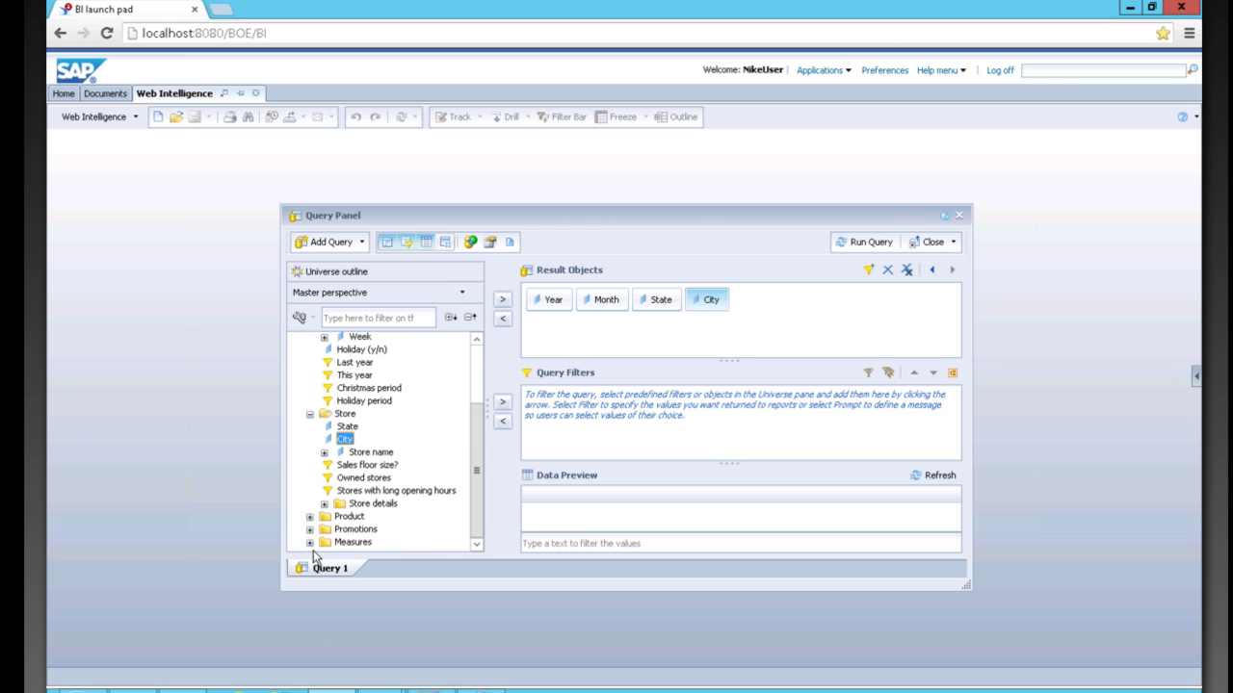
left_click(475, 531)
left_click(368, 504)
double_click(369, 507)
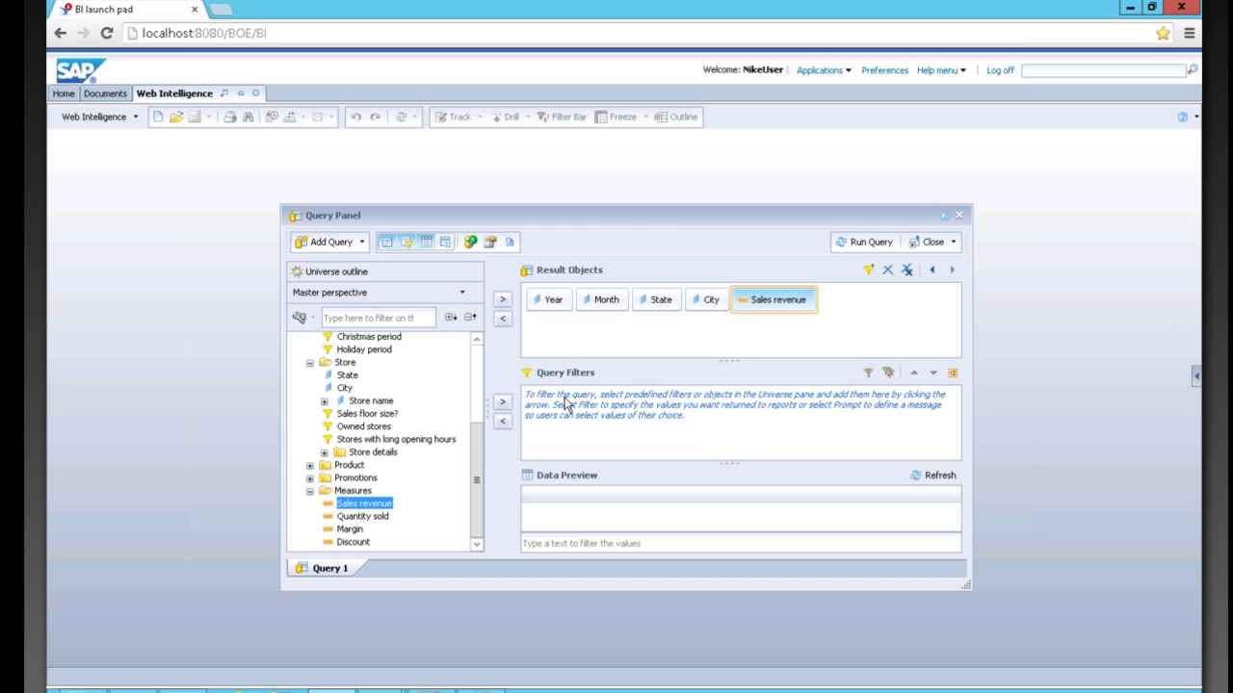
Step: Drag Product > Lines into Query Filters
scroll(475, 443, "up", 3)
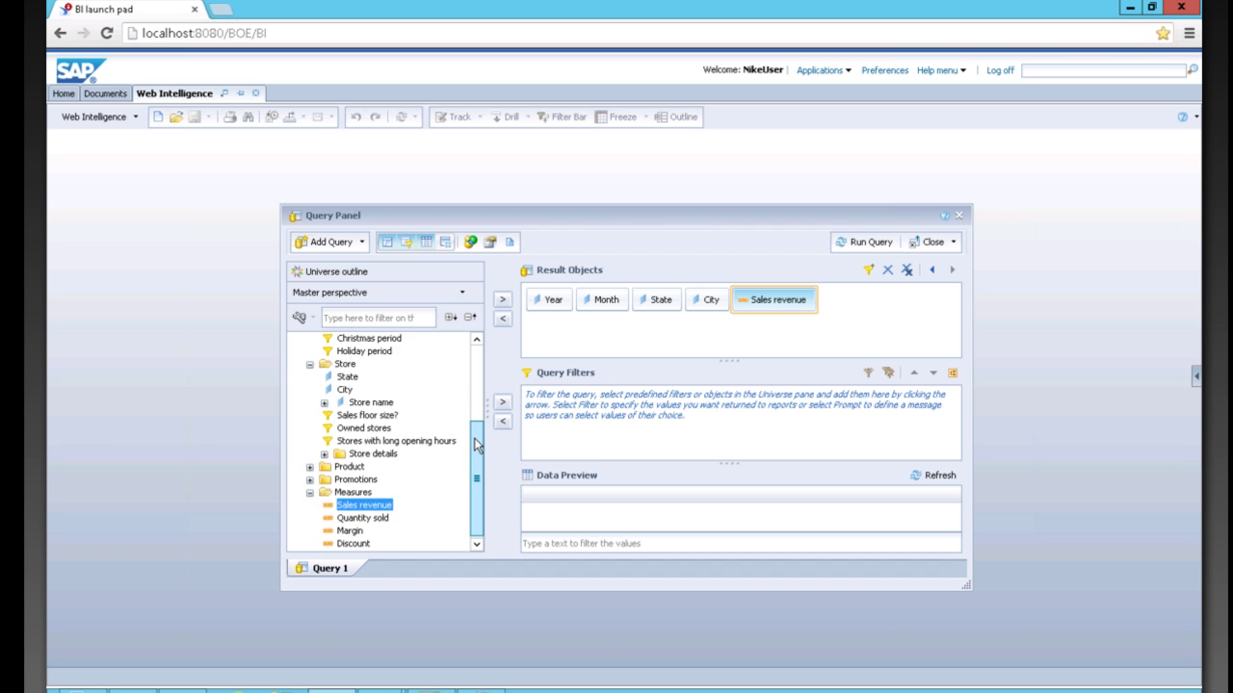
scroll(472, 385, "up", 3)
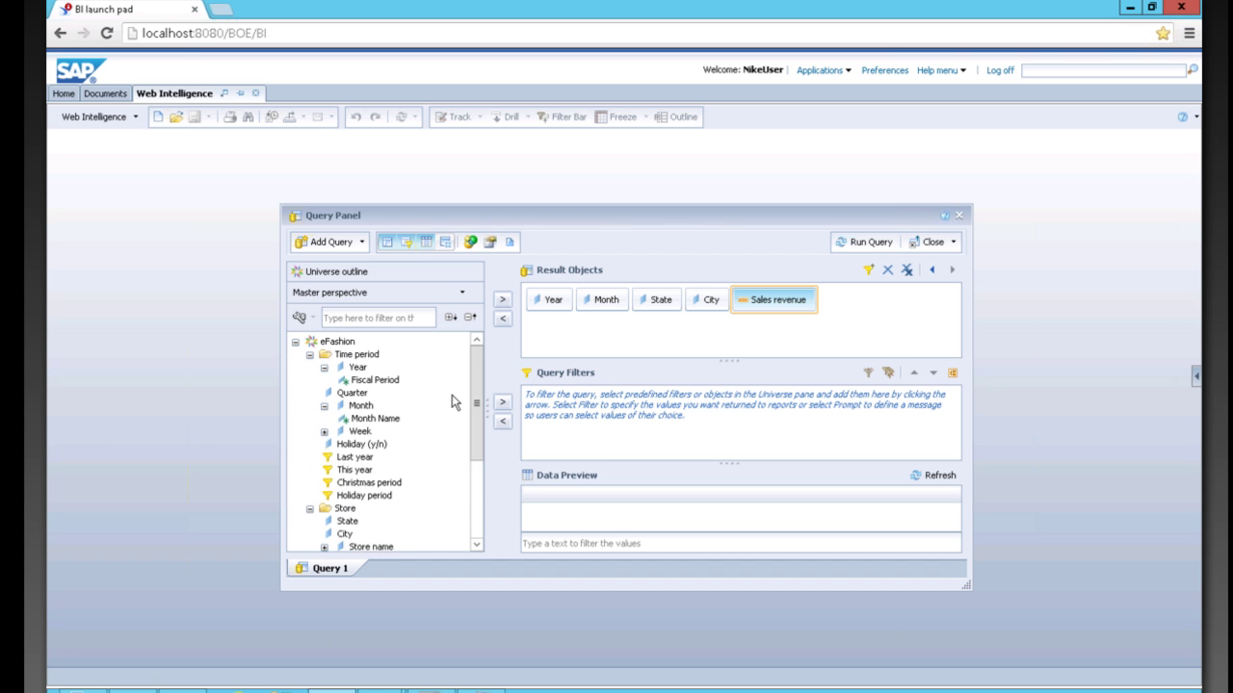
scroll(476, 443, "down", 2)
scroll(476, 443, "down", 3)
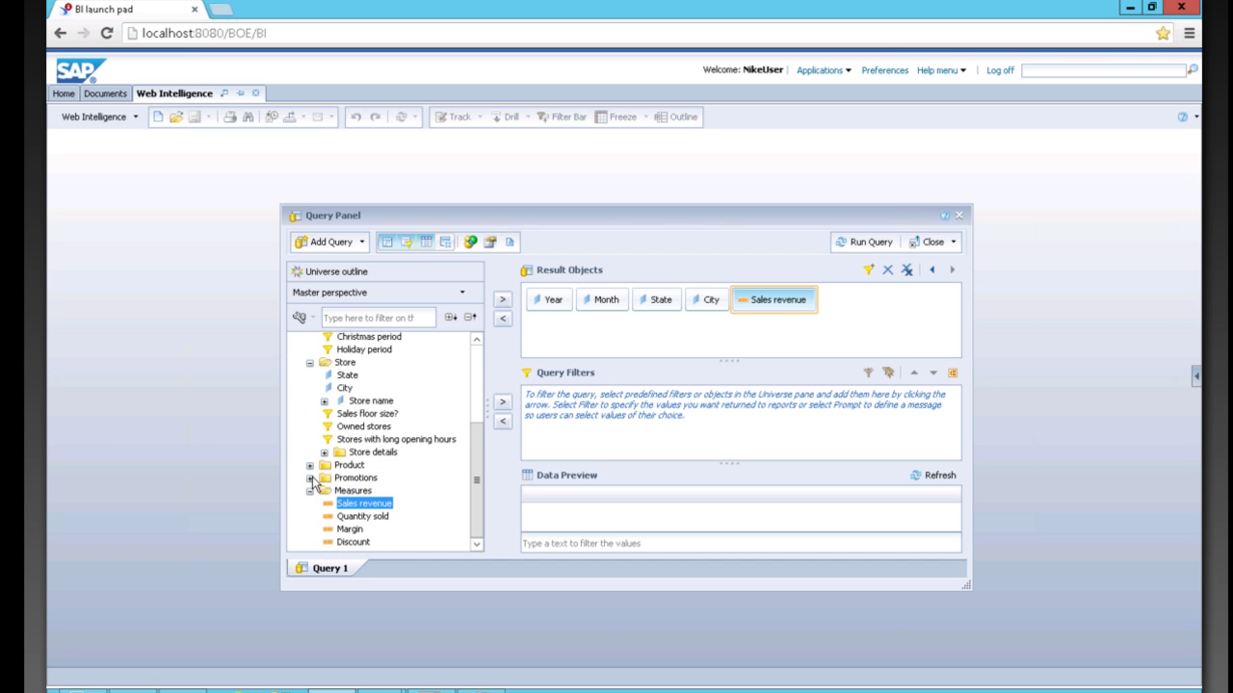
left_click(310, 466)
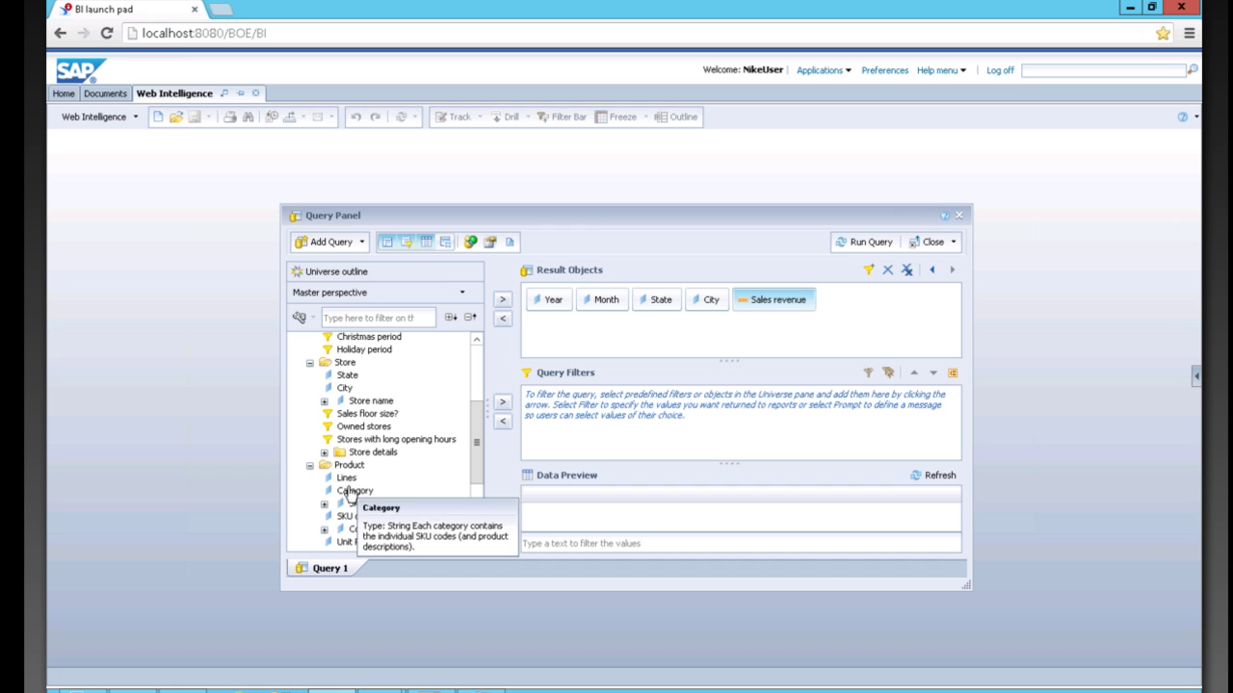
left_click_drag(346, 478, 589, 425)
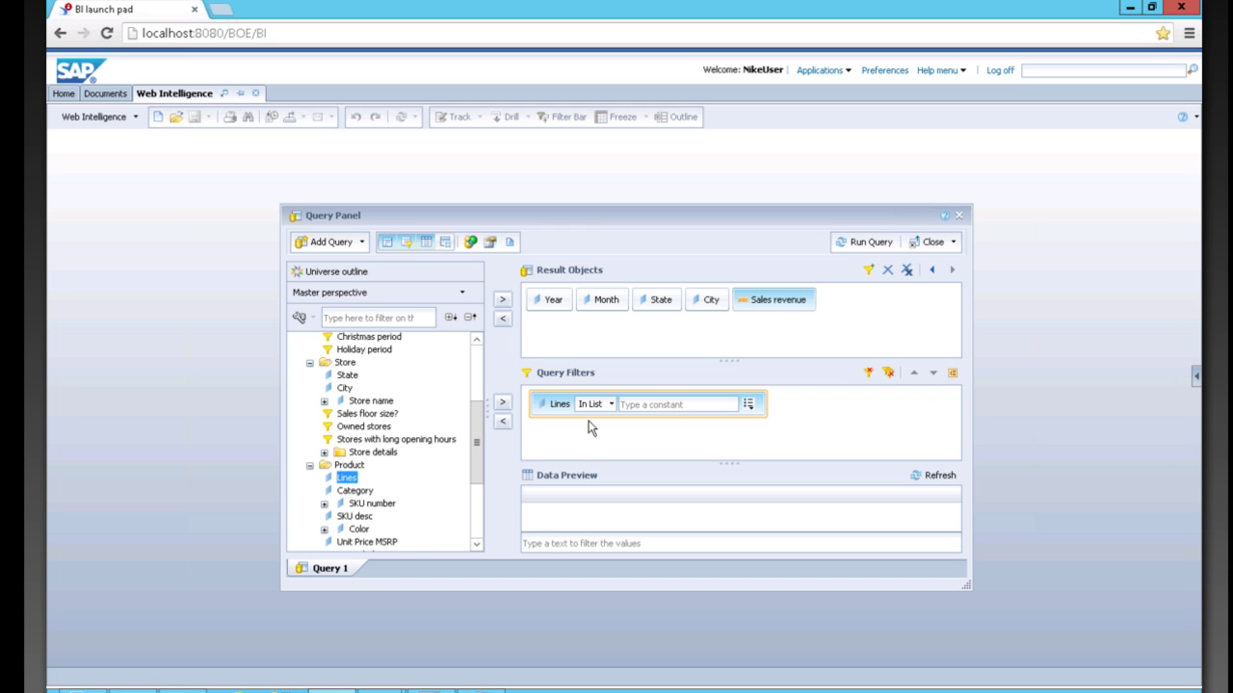
Step: Fill the Lines filter from its list with Accessories, City Skirts and City Trousers
left_click(750, 408)
left_click(771, 441)
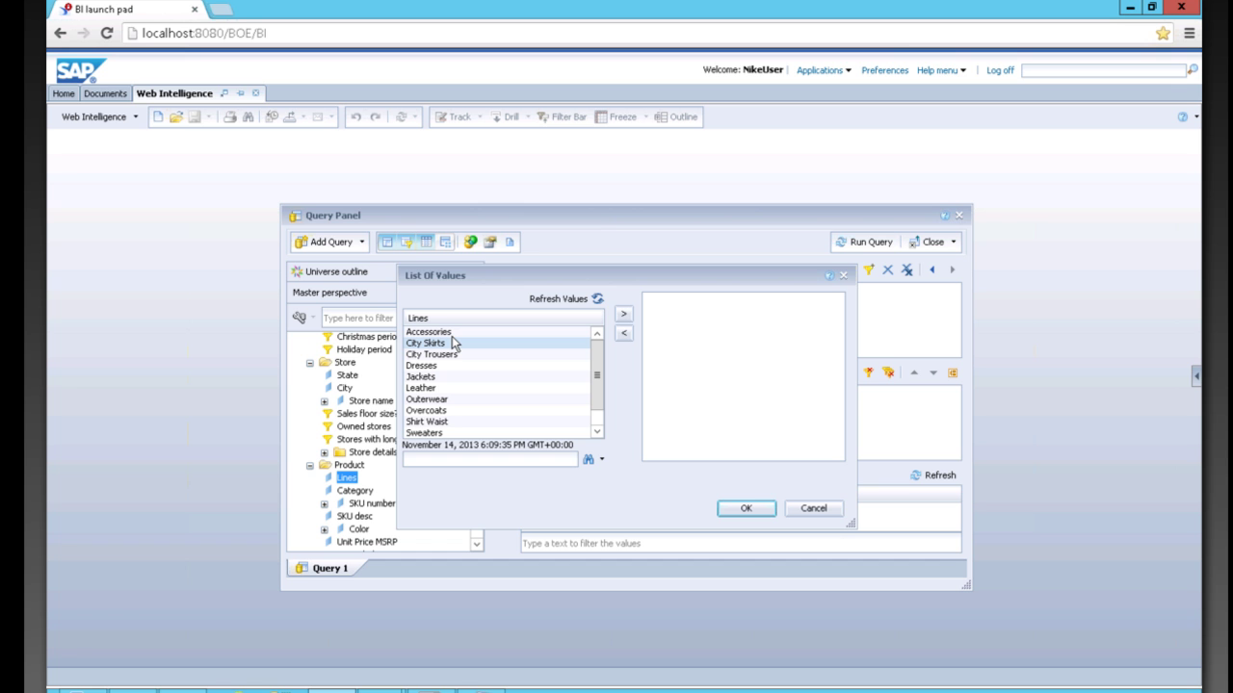
key("Return")
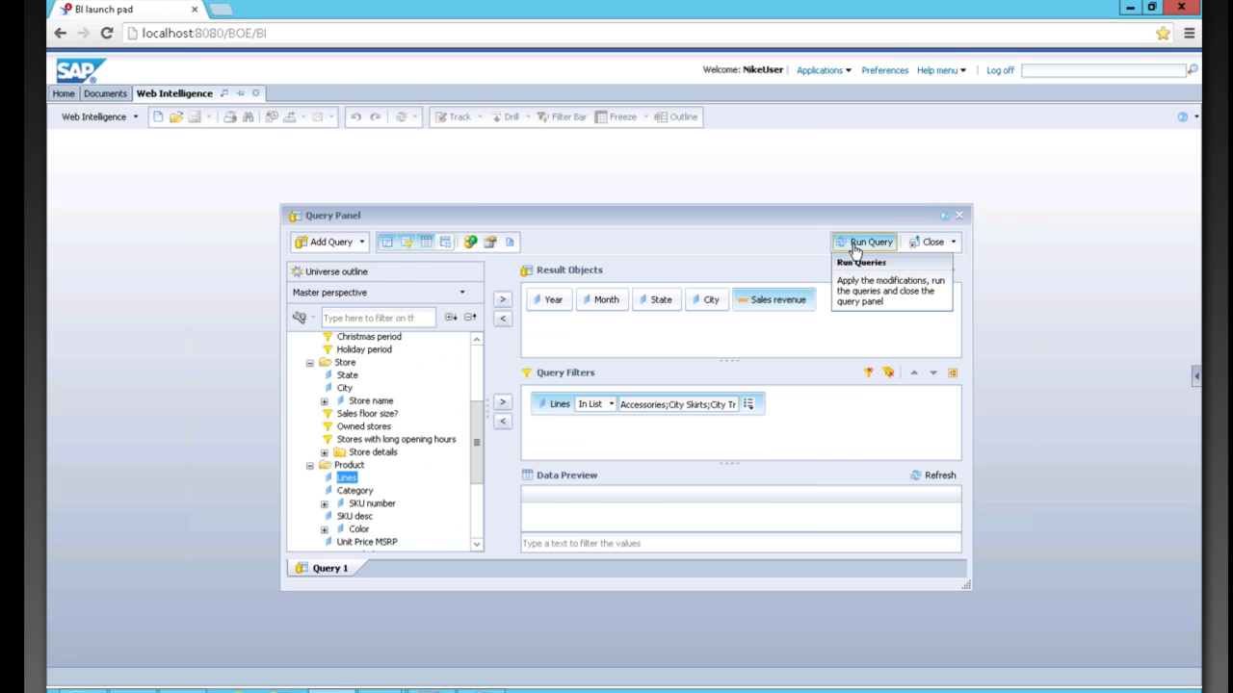
Step: Run the query, then delete the Month and City columns from the report table
left_click(864, 243)
left_click(375, 347)
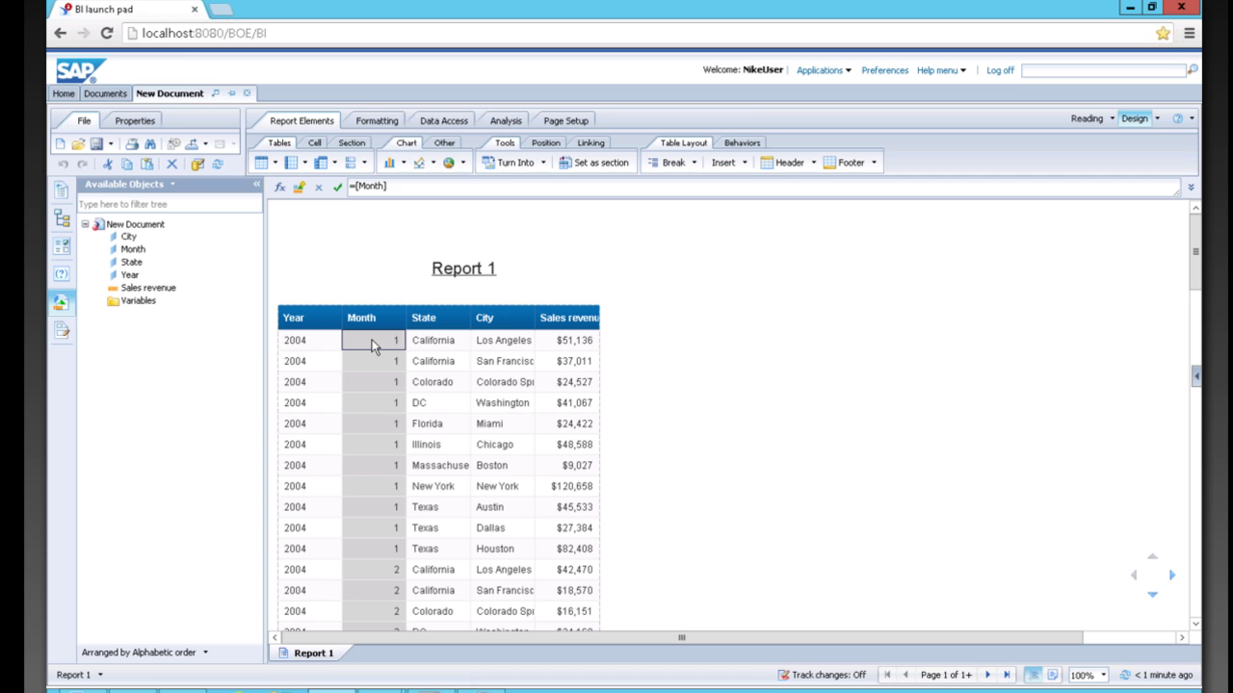
right_click(375, 347)
left_click(436, 193)
left_click(428, 340)
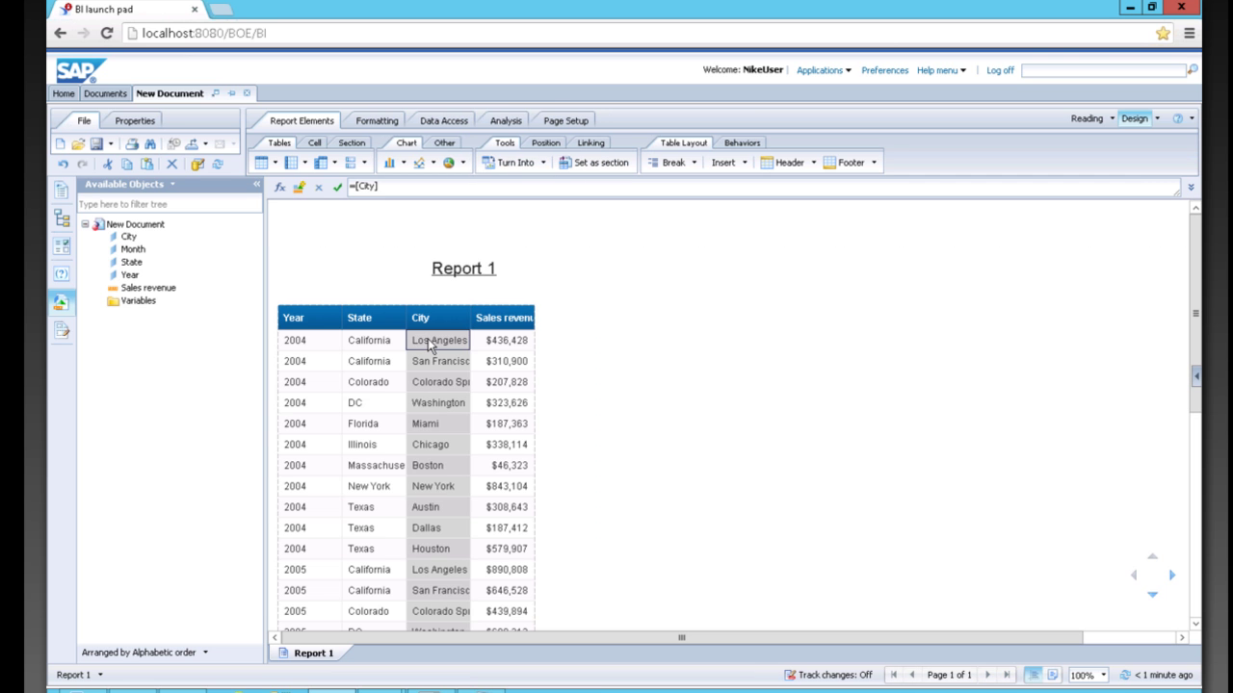
right_click(428, 340)
left_click(447, 193)
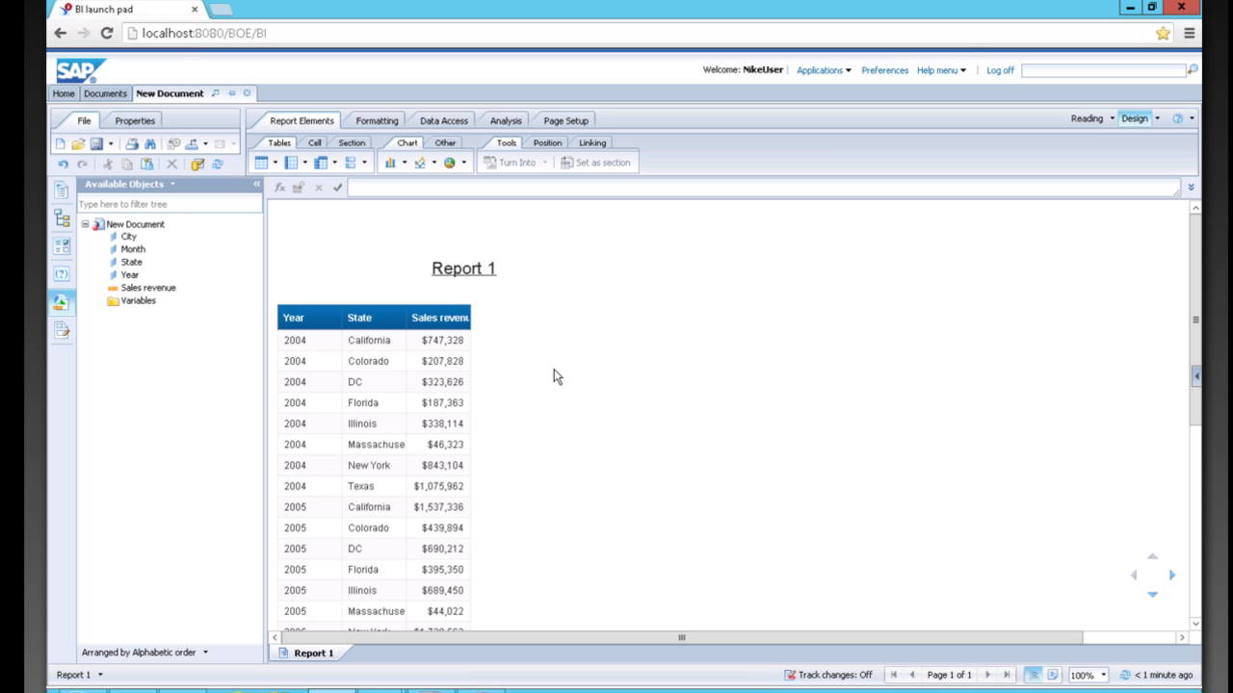
Step: Add a Year In List 2006 filter to the report table
right_click(357, 302)
mouse_move(404, 452)
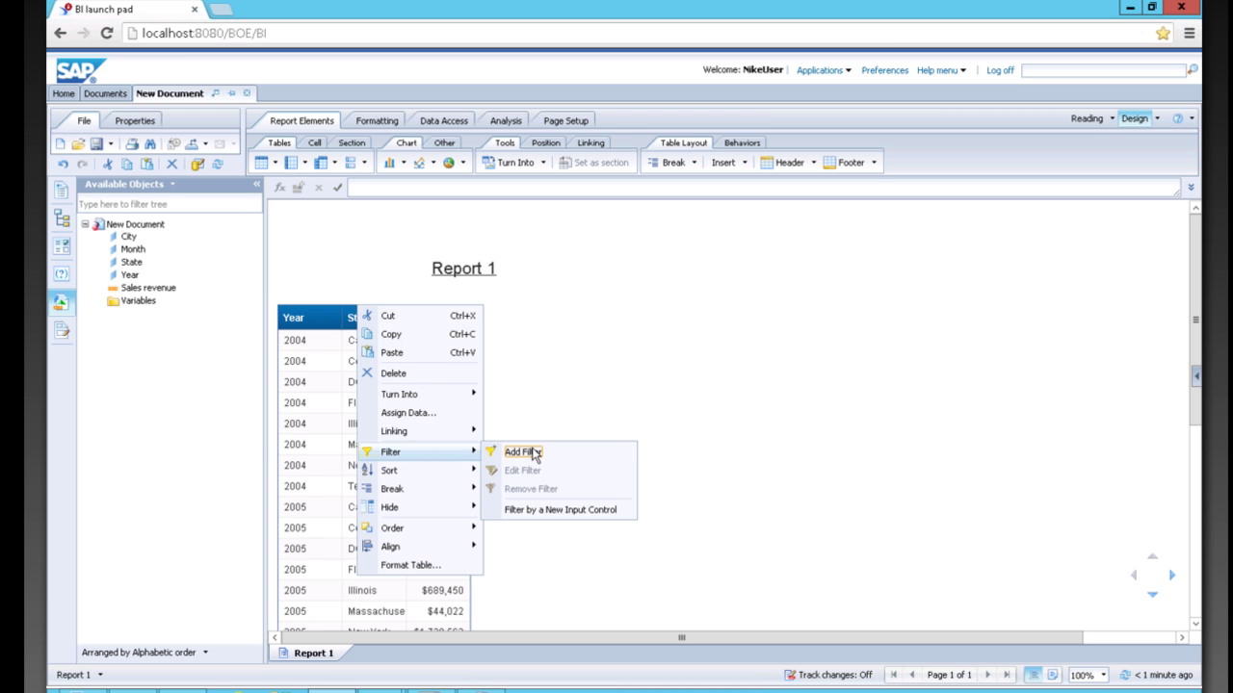
left_click(523, 452)
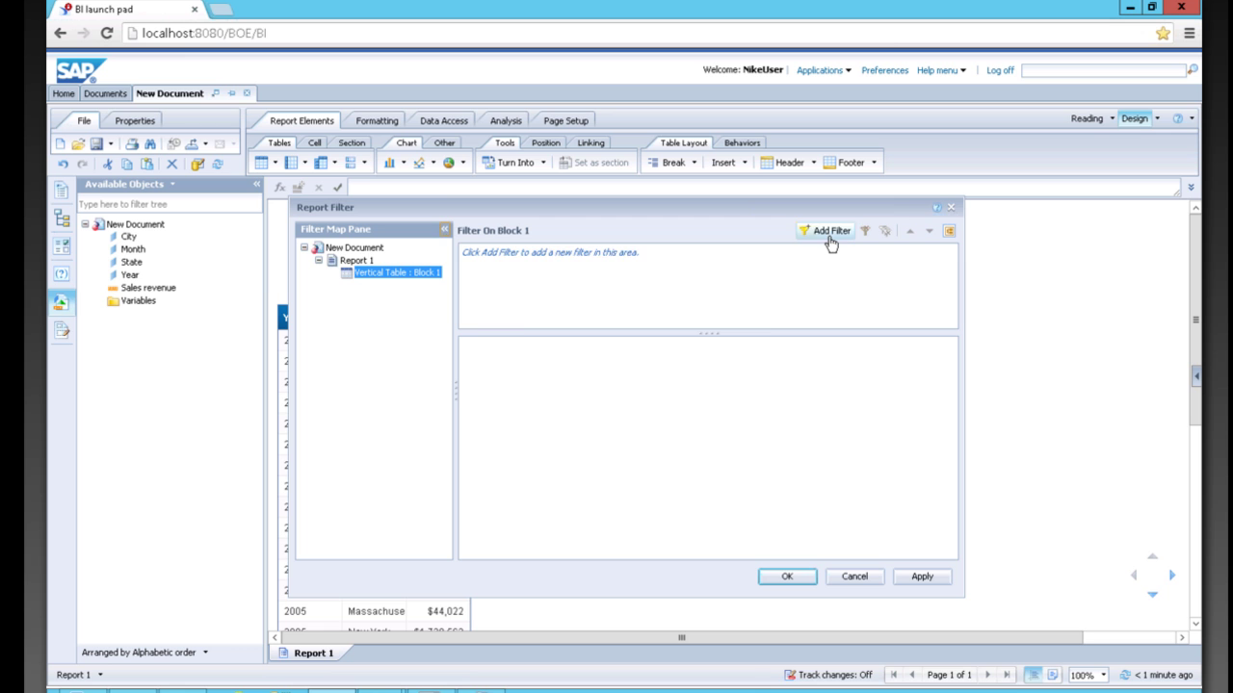
left_click(826, 235)
left_click(544, 342)
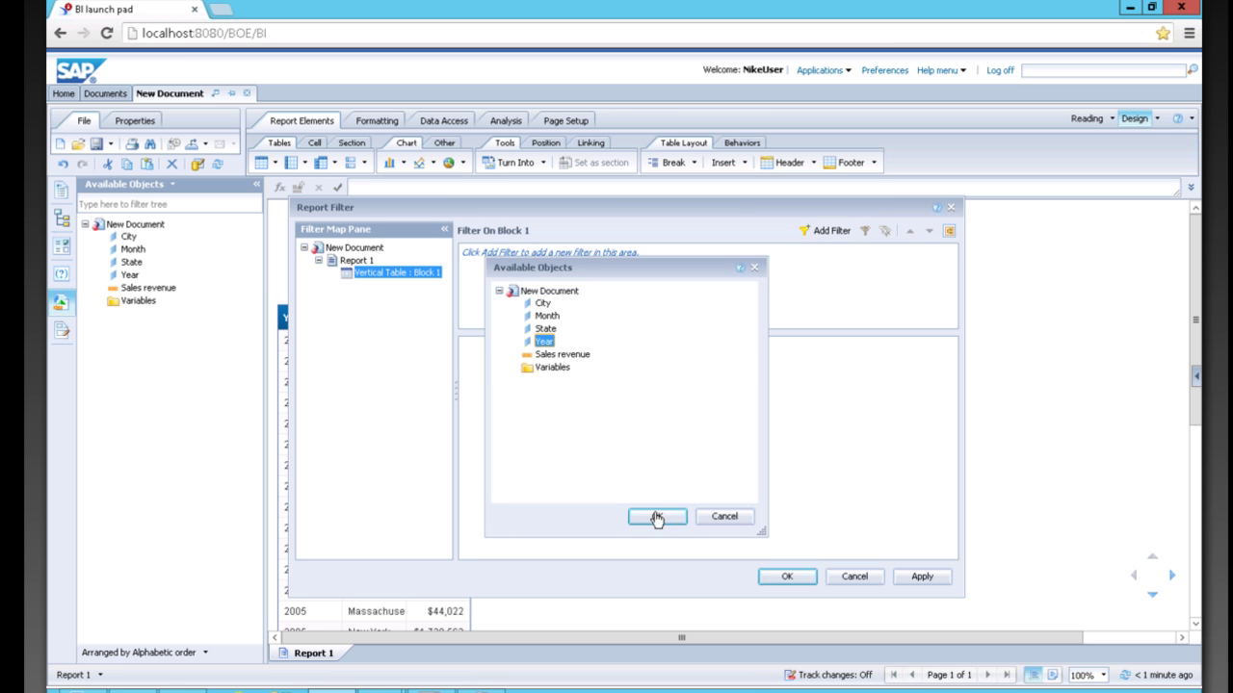
key("Return")
double_click(499, 411)
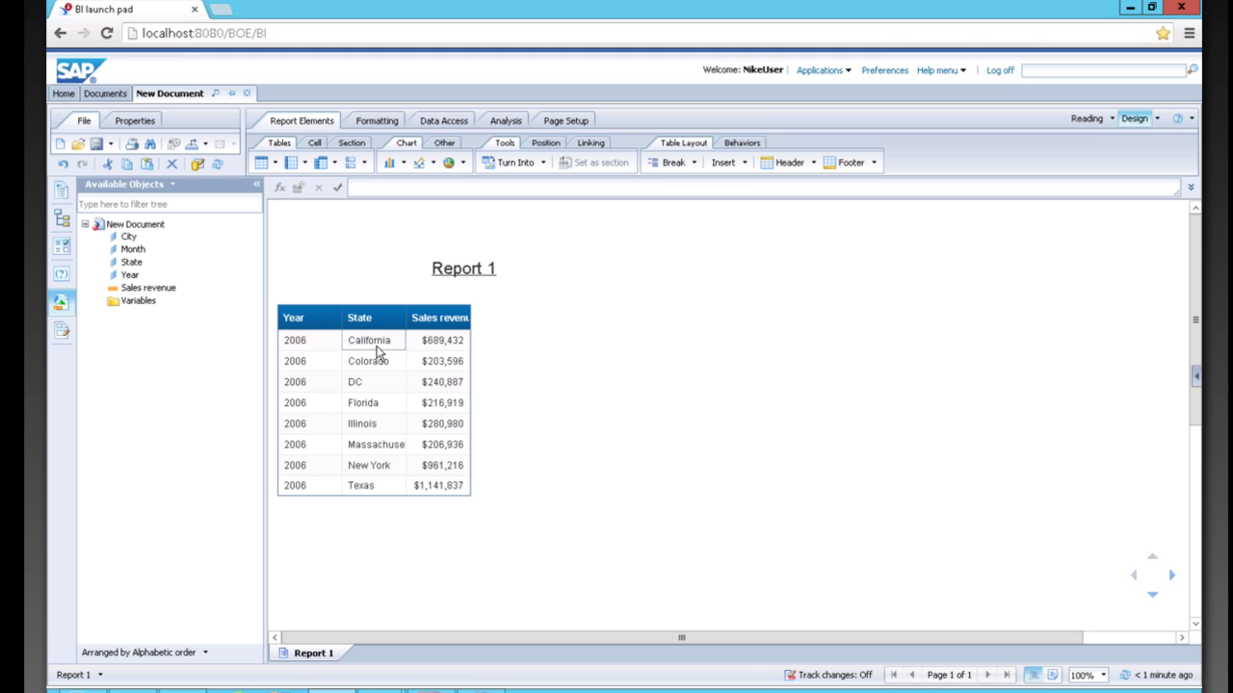
Step: In drill mode, drill 2006 into months and California into cities, then back up
left_click(503, 124)
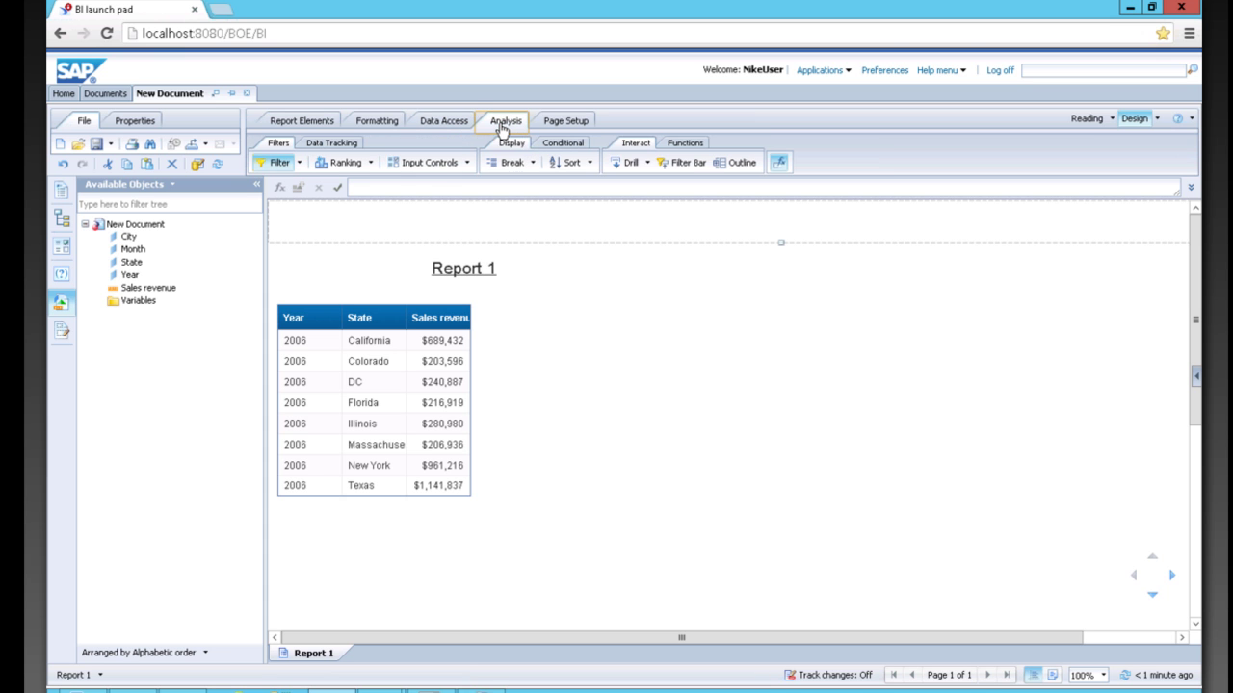
left_click(623, 164)
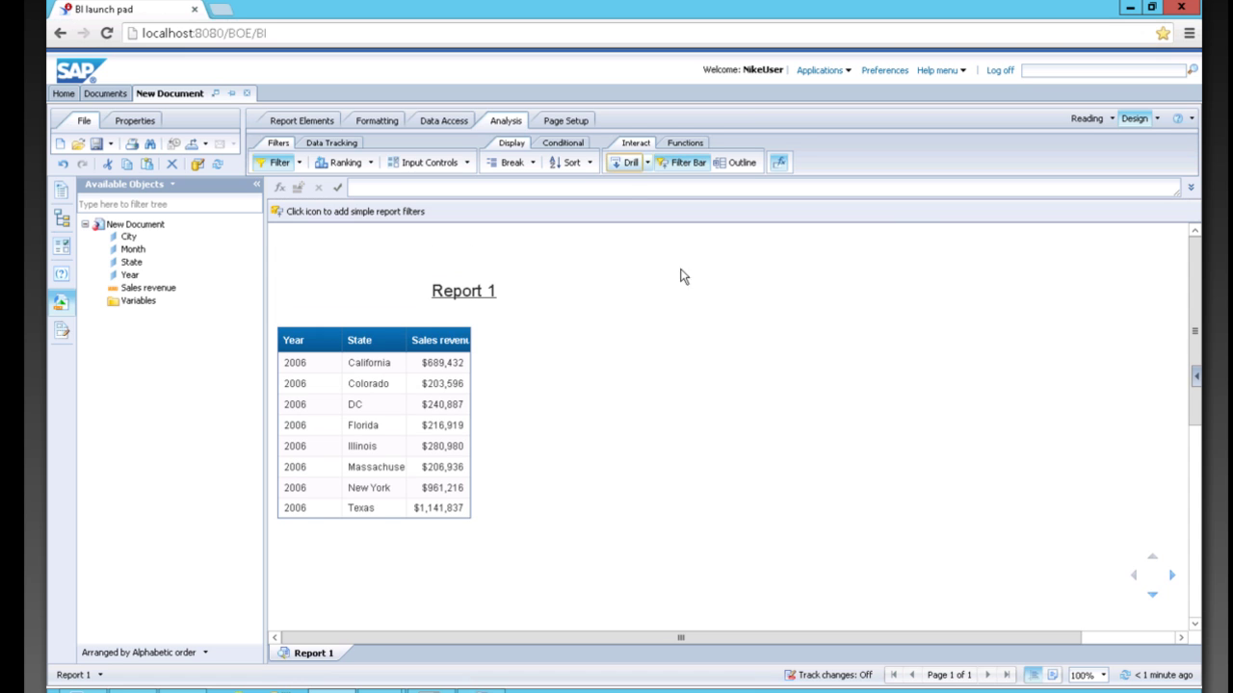
left_click(295, 364)
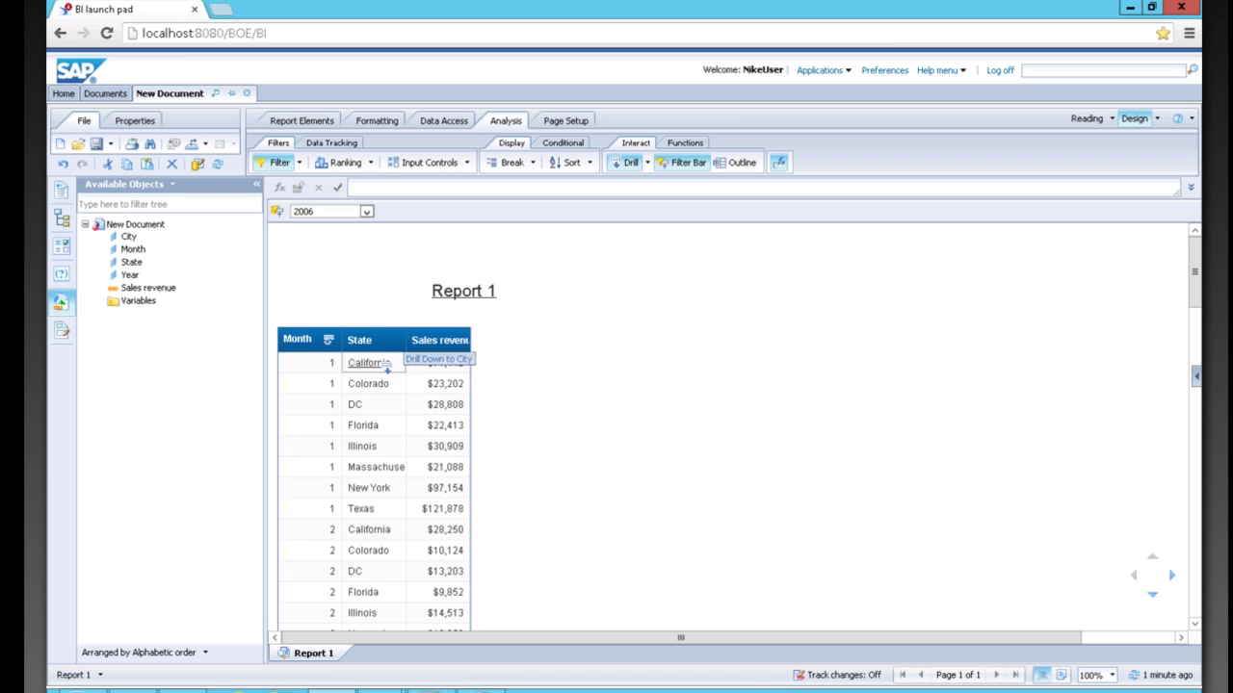
left_click(385, 367)
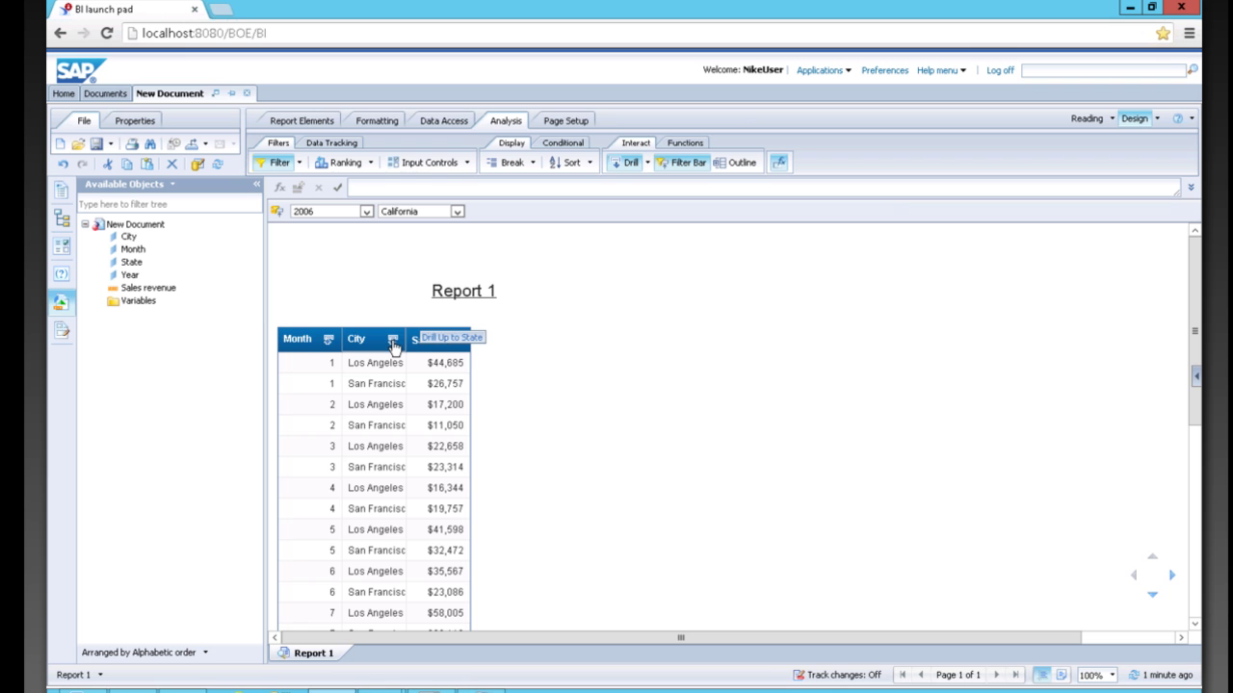
left_click(393, 343)
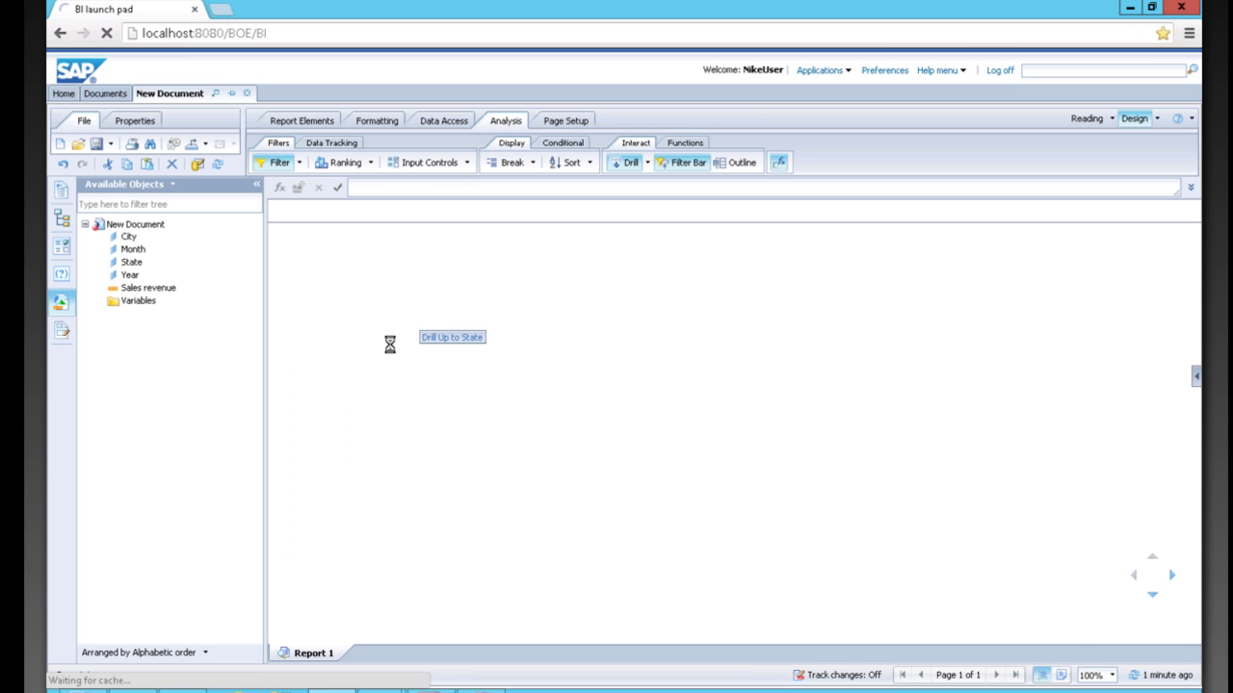
left_click(648, 162)
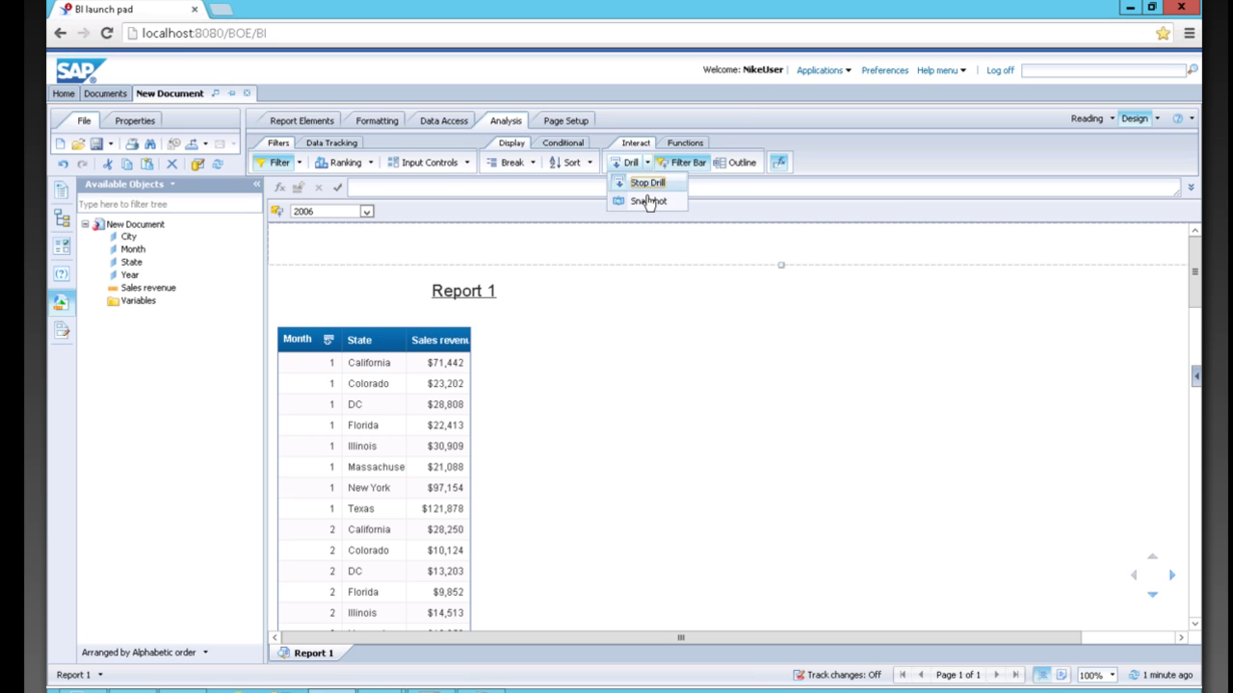